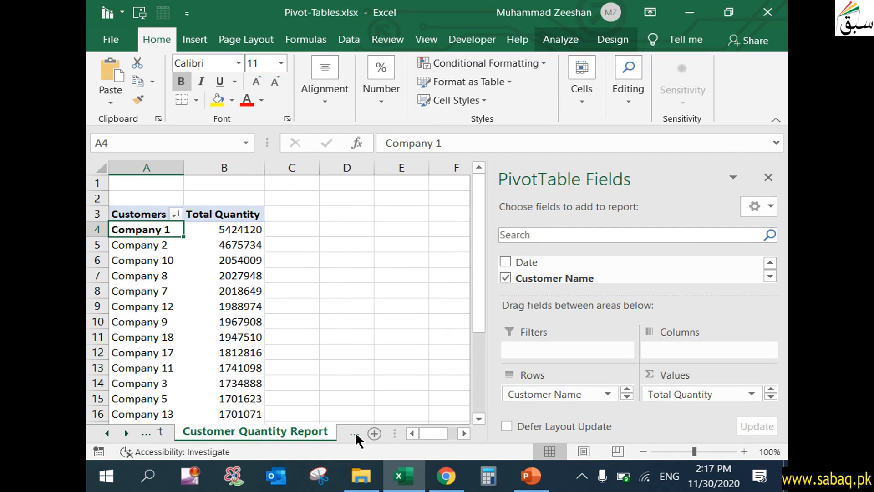
left_click(355, 432)
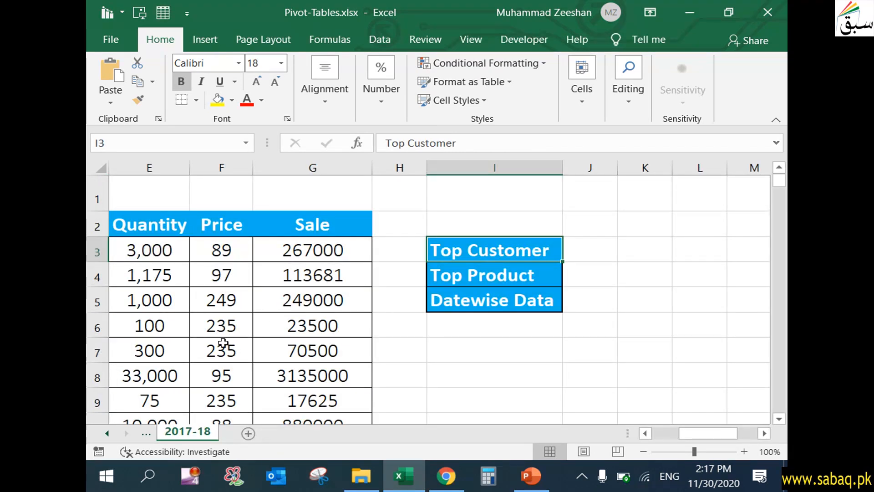
- Create a PivotTable from the 2017-18 sales data range on a new worksheet
left_click(504, 275)
left_click_drag(711, 430, 666, 430)
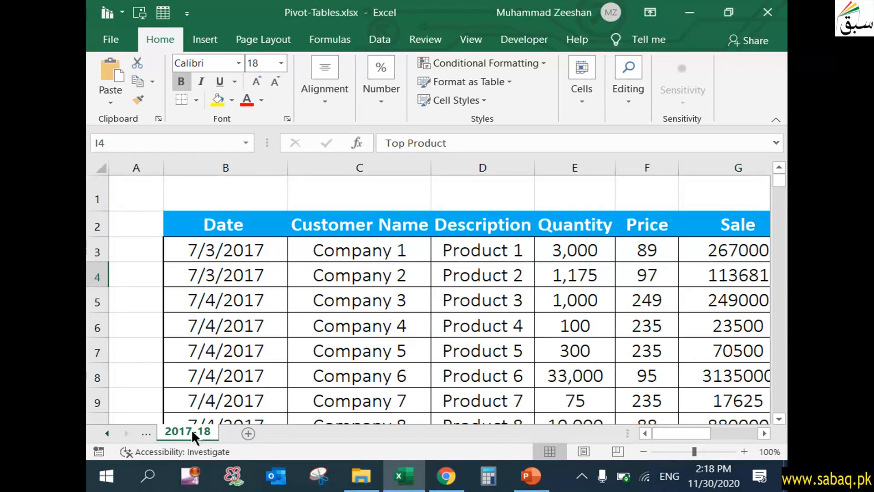
left_click(342, 284)
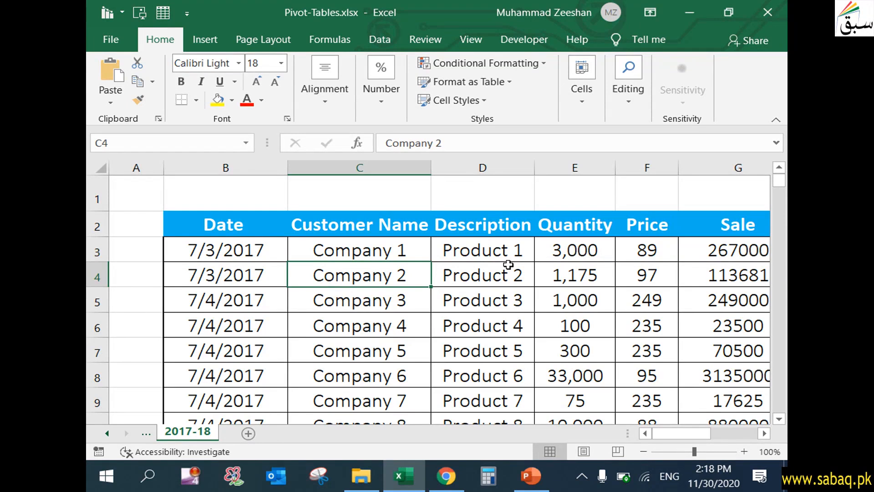
left_click(205, 41)
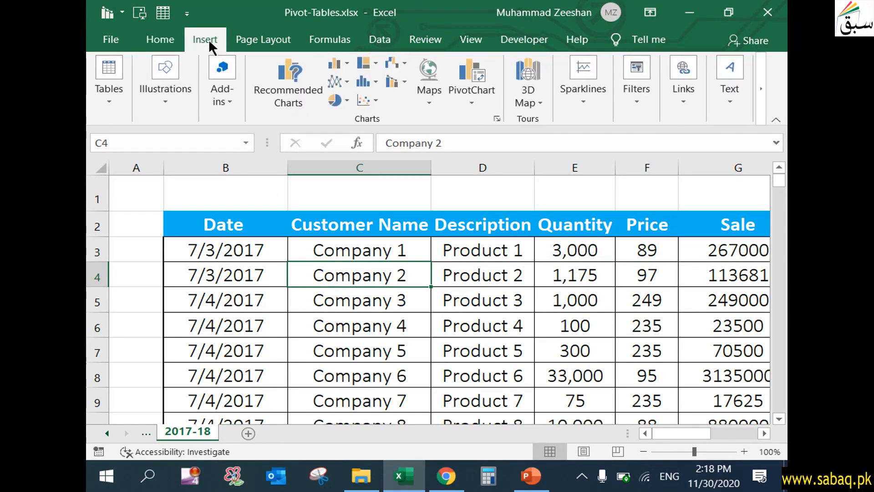
left_click(112, 110)
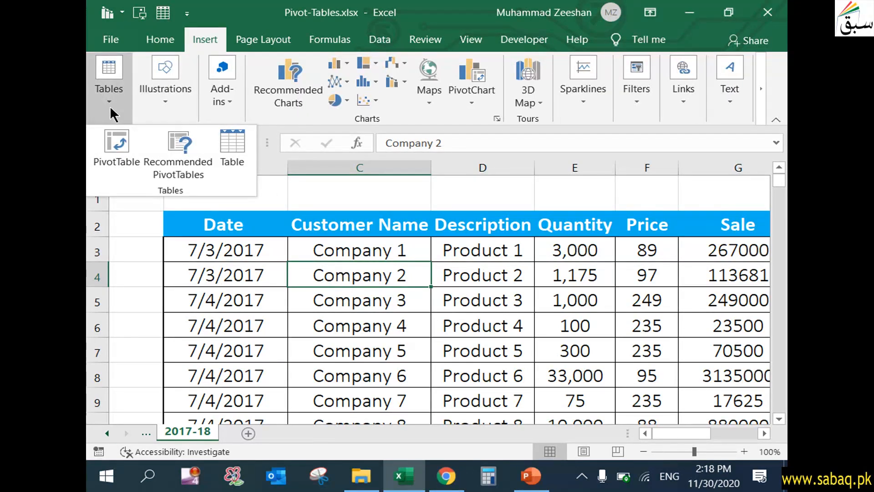
left_click(117, 150)
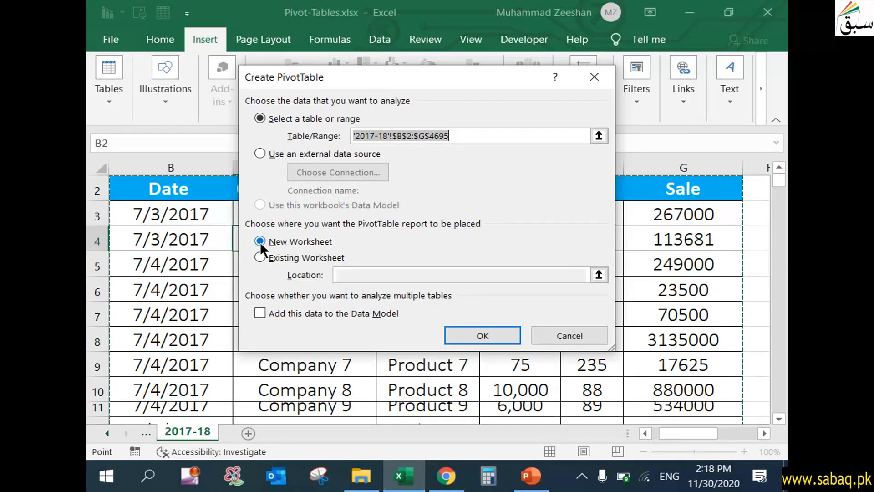
left_click(514, 333)
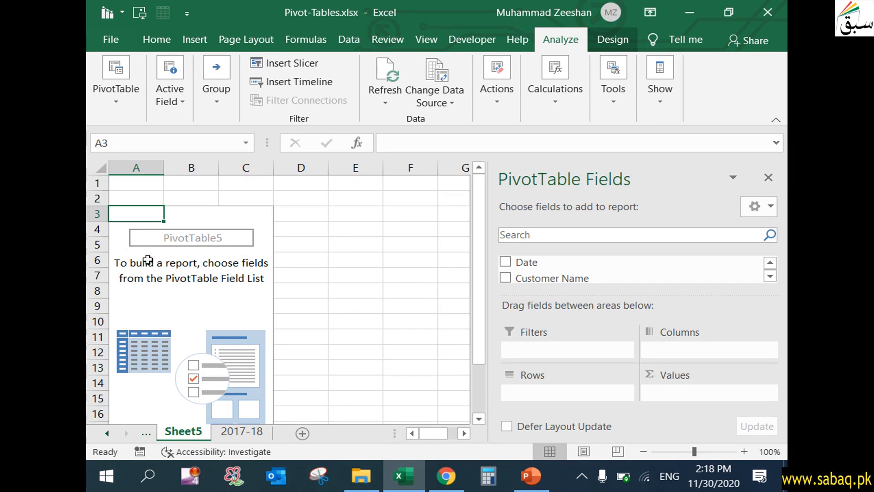
- Add the Description field to the pivot table's Columns area
left_click(770, 276)
left_click(771, 276)
left_click(771, 276)
left_click(771, 262)
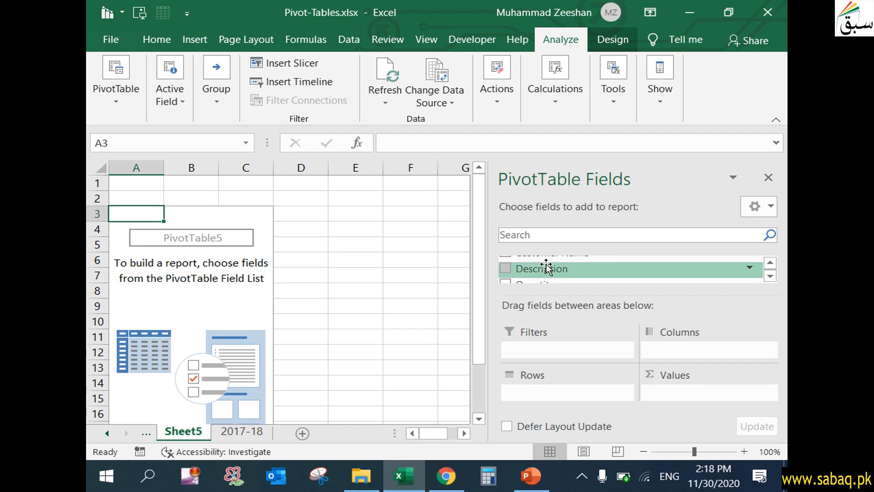
left_click_drag(553, 270, 729, 354)
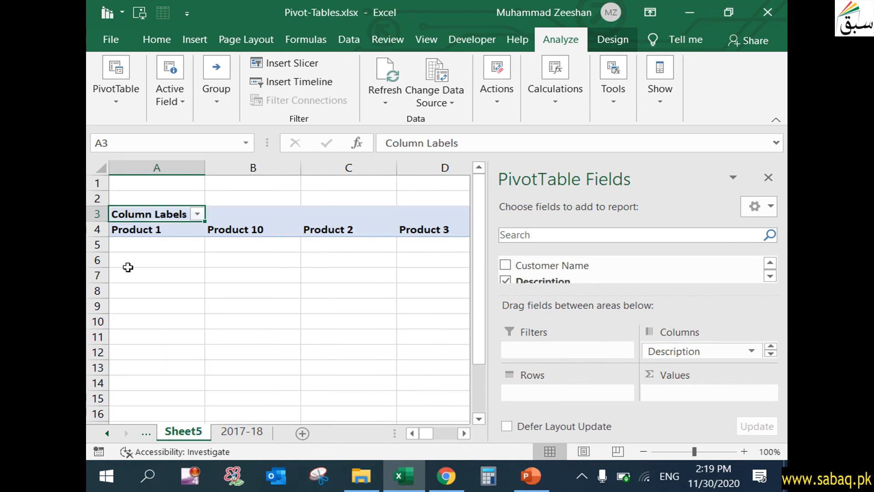
- Examine the product column labels across the pivot table
left_click(160, 228)
left_click(163, 169)
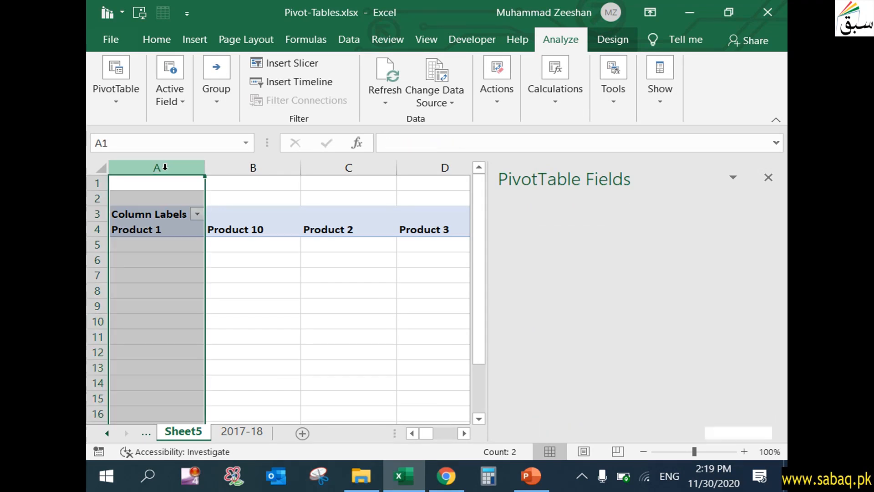
left_click(258, 166)
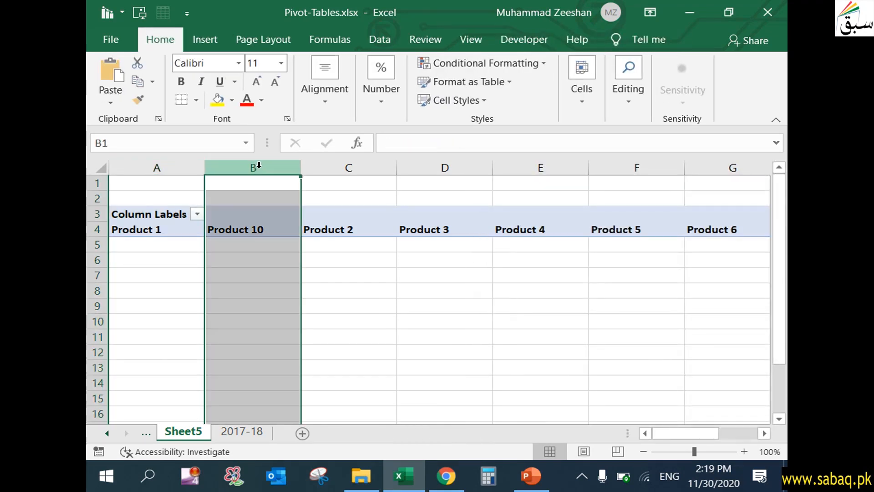
left_click(348, 168)
mouse_move(697, 432)
left_mouse_down()
mouse_move(748, 428)
mouse_move(683, 433)
left_mouse_up()
left_click(466, 217)
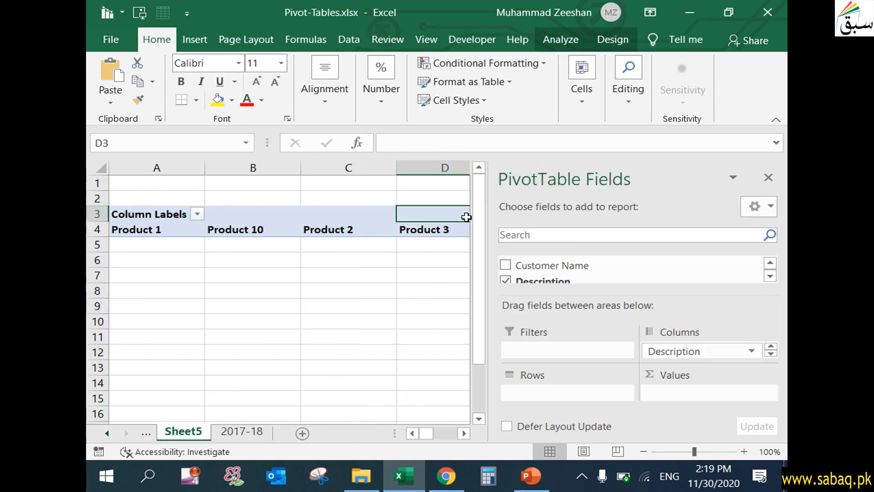
left_click(183, 224)
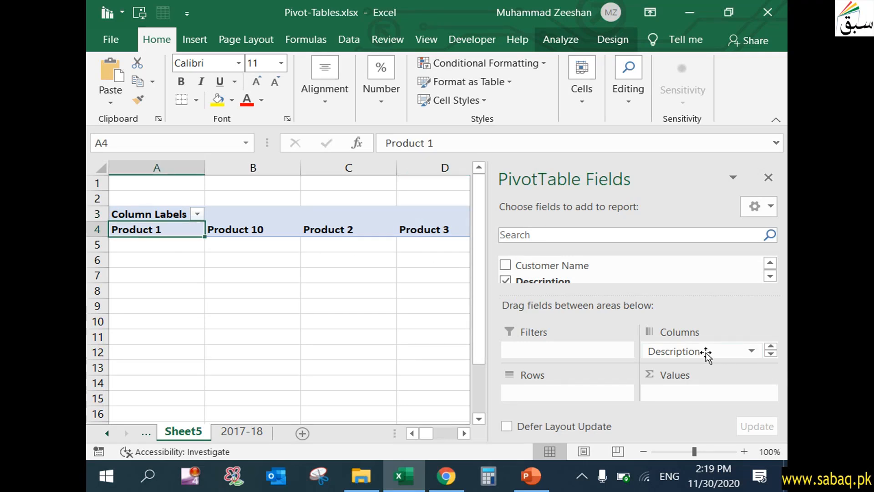
- Add the Sale field to the pivot table's Values area
left_click(770, 275)
left_click(771, 276)
left_click(770, 275)
left_click(770, 276)
left_click(770, 276)
left_click(770, 263)
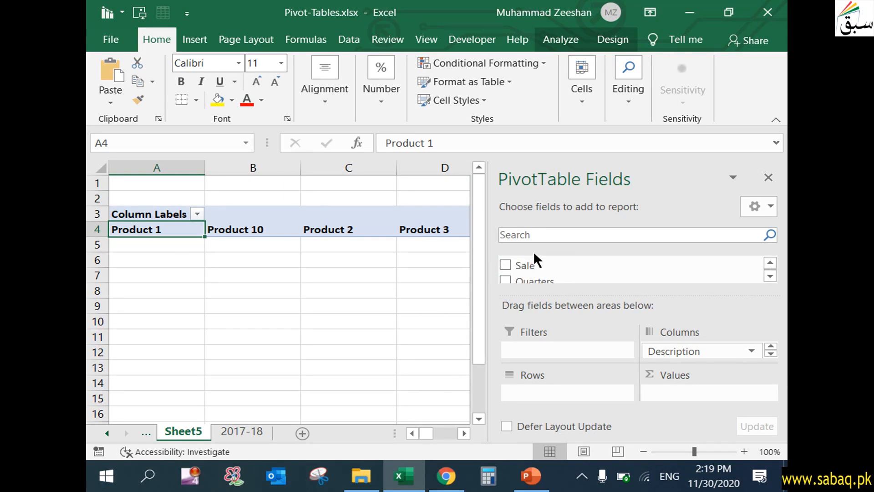
left_click(506, 264)
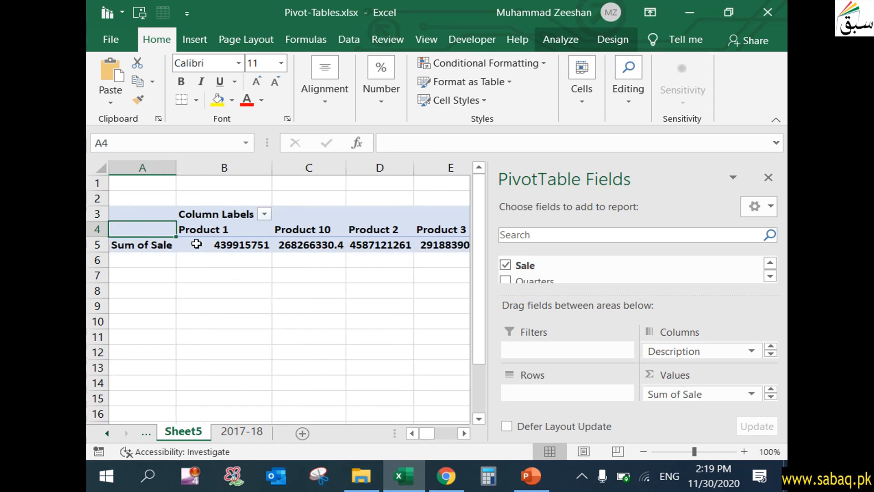
- Review the sale totals shown for each product
left_click(242, 319)
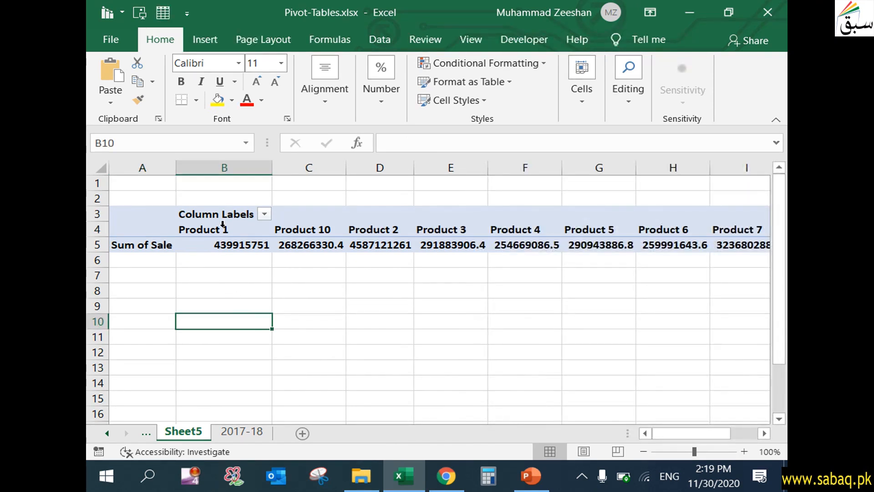
left_click_drag(223, 223, 246, 248)
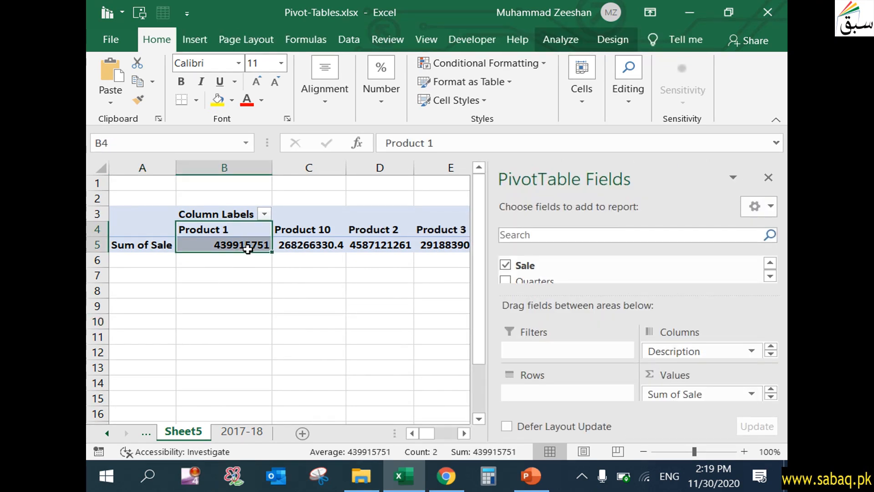
left_click(388, 366)
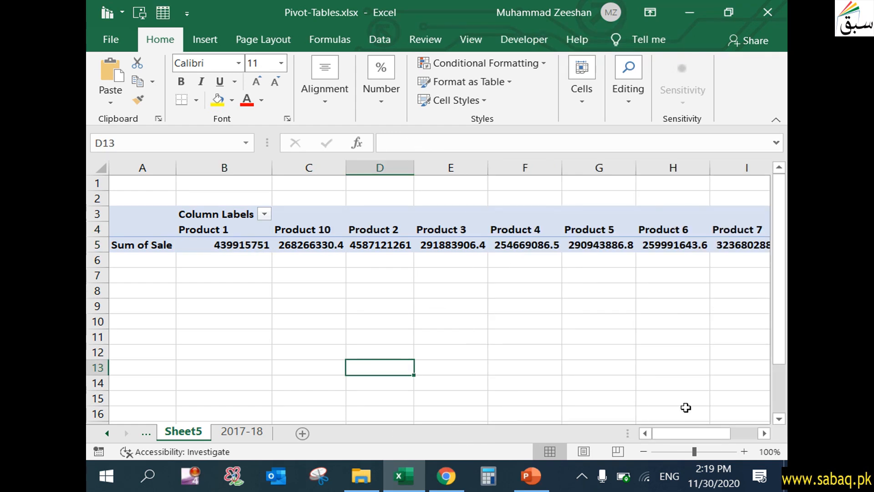
mouse_move(715, 431)
left_mouse_down()
mouse_move(746, 432)
mouse_move(701, 432)
left_mouse_up()
left_click(152, 230)
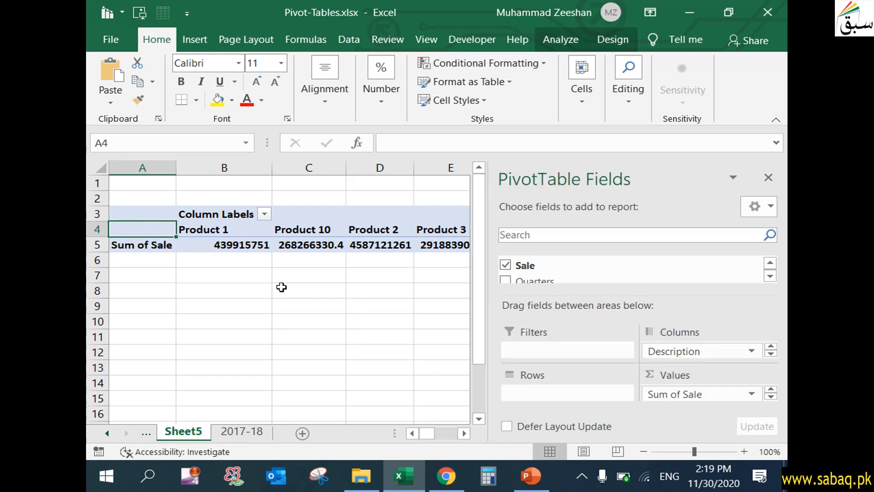
- Add the Quantity field to the pivot table's Values area
left_click(773, 277)
left_click(769, 277)
left_click(771, 263)
left_click(771, 263)
left_click(771, 262)
left_click(771, 263)
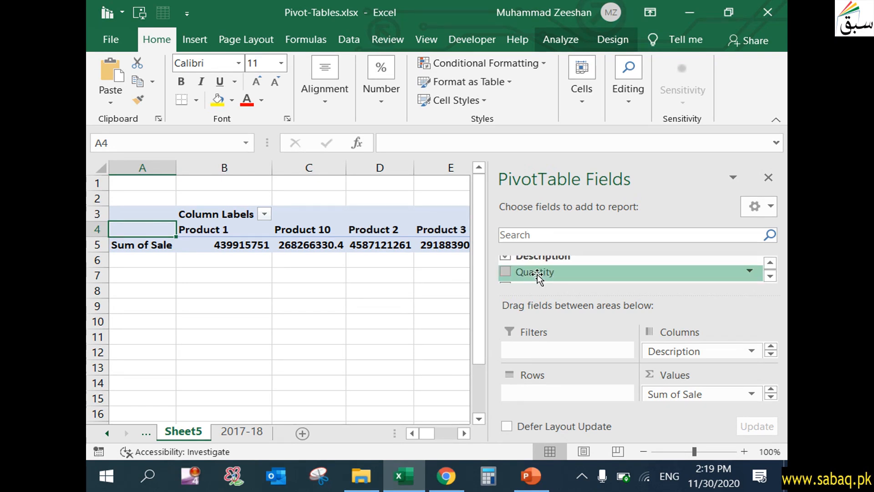
left_click(504, 271)
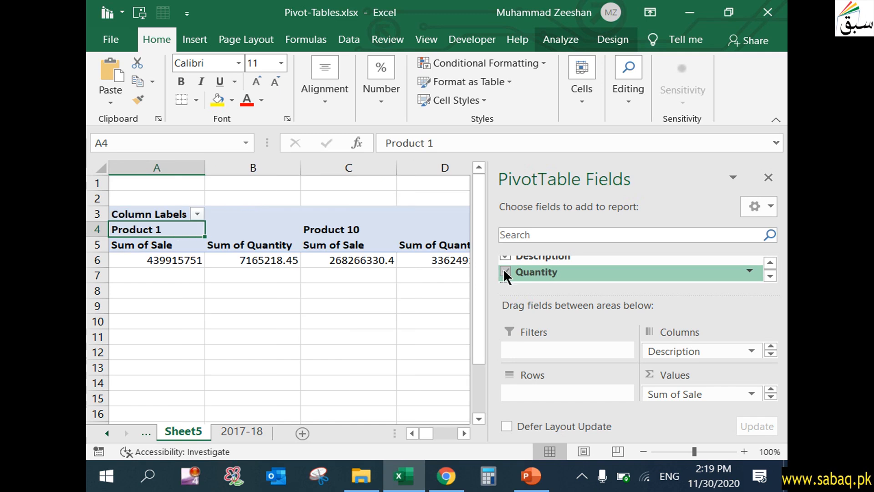
- Examine the sale and quantity sums for each product across the pivot table
left_click(265, 350)
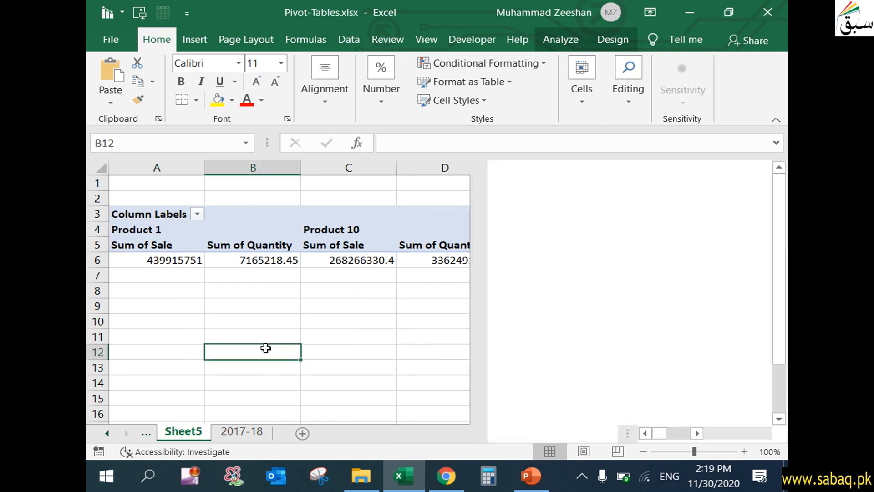
left_click(157, 229)
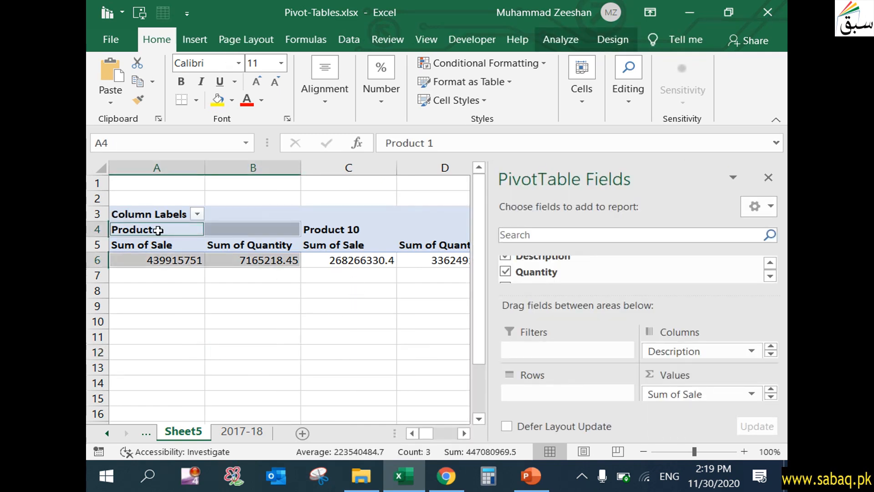
left_click(173, 306)
left_click(174, 259)
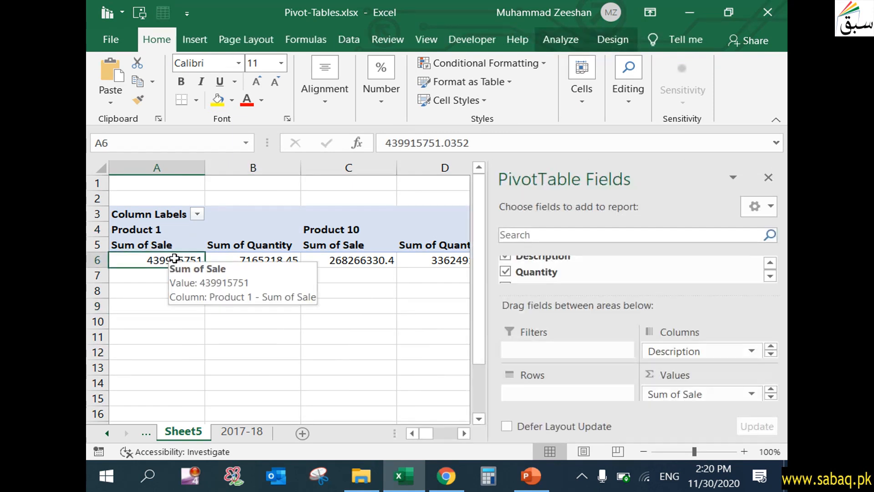
left_click(281, 260)
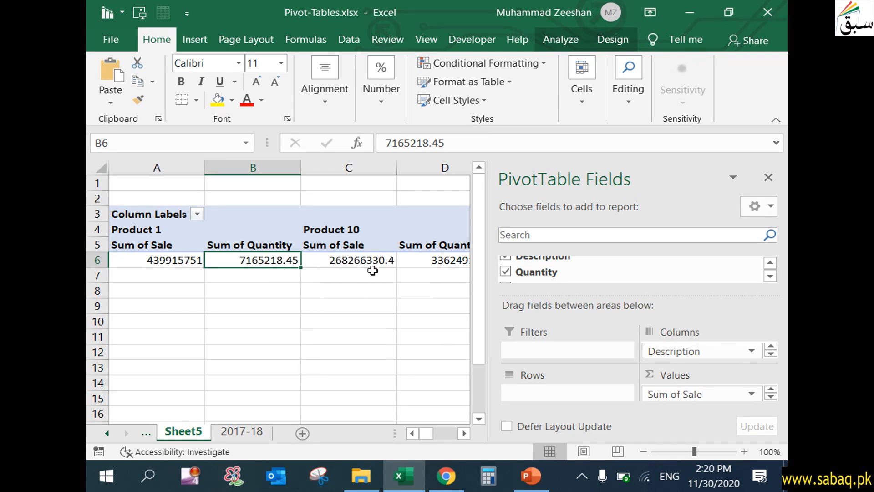
left_click(338, 231)
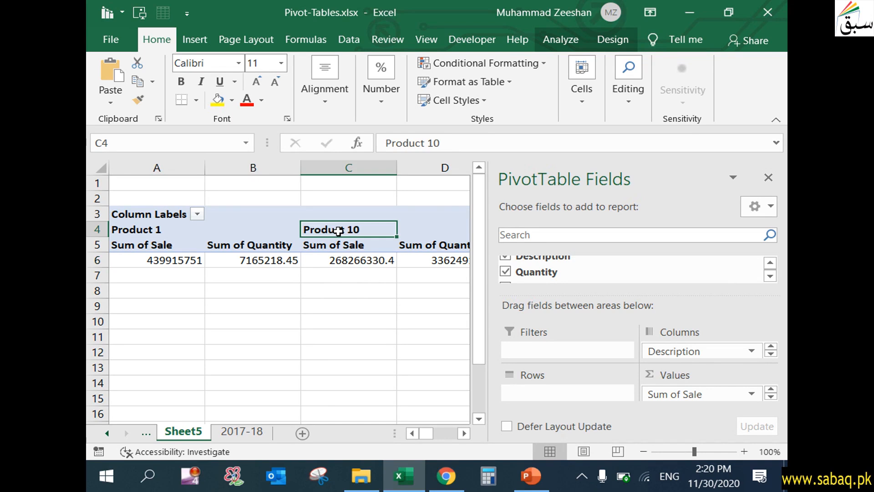
left_click(465, 433)
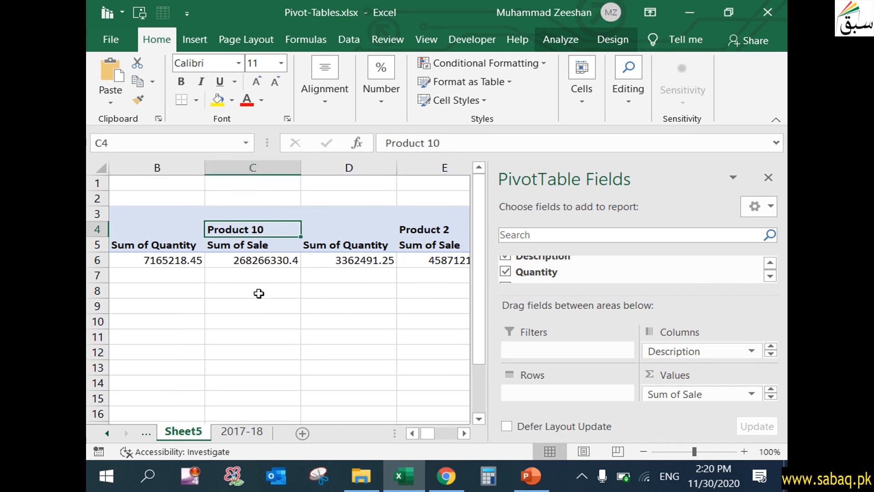
left_click(269, 245)
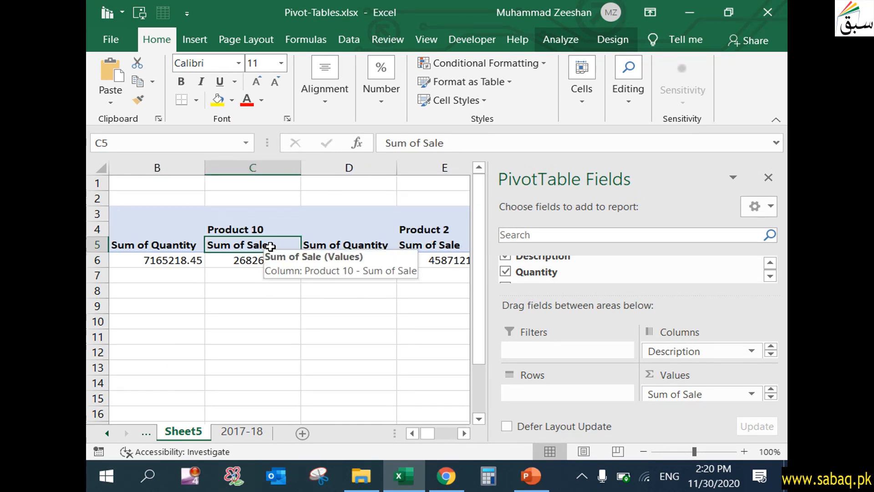
left_click(351, 245)
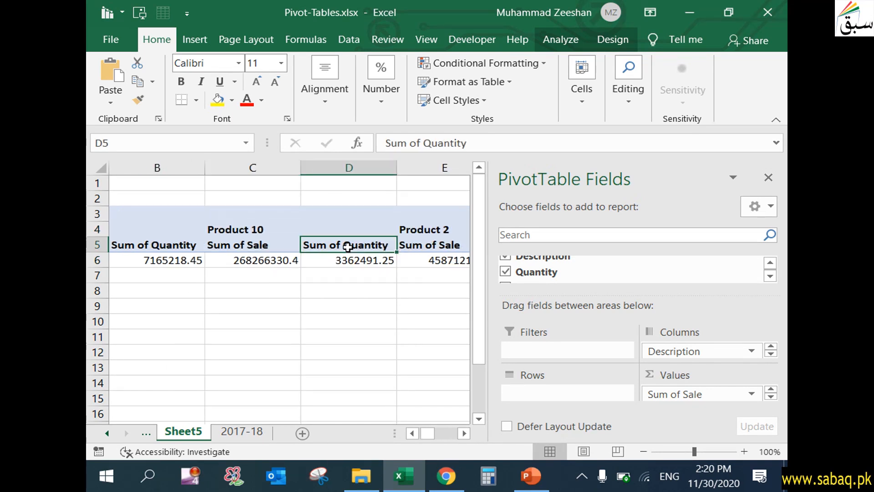
left_click(464, 434)
left_click(465, 433)
left_click(467, 433)
left_click(468, 433)
left_click(468, 434)
left_click(416, 433)
left_click(415, 432)
left_click(415, 432)
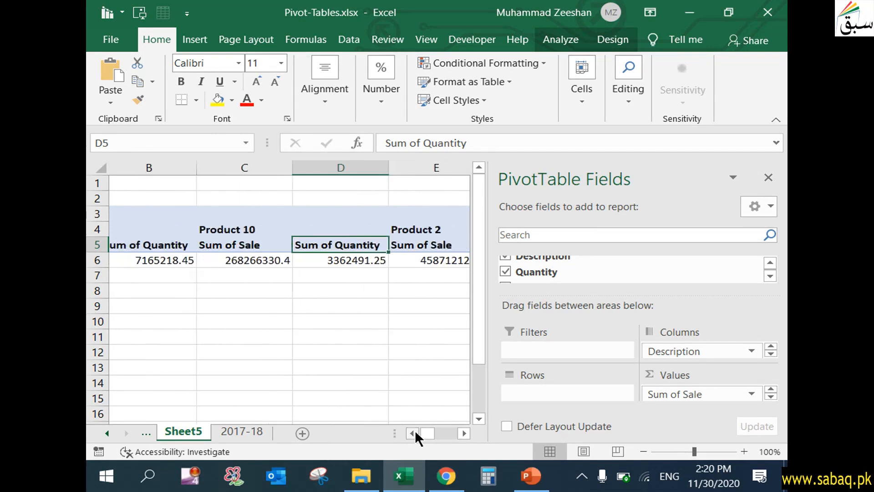
left_click(414, 432)
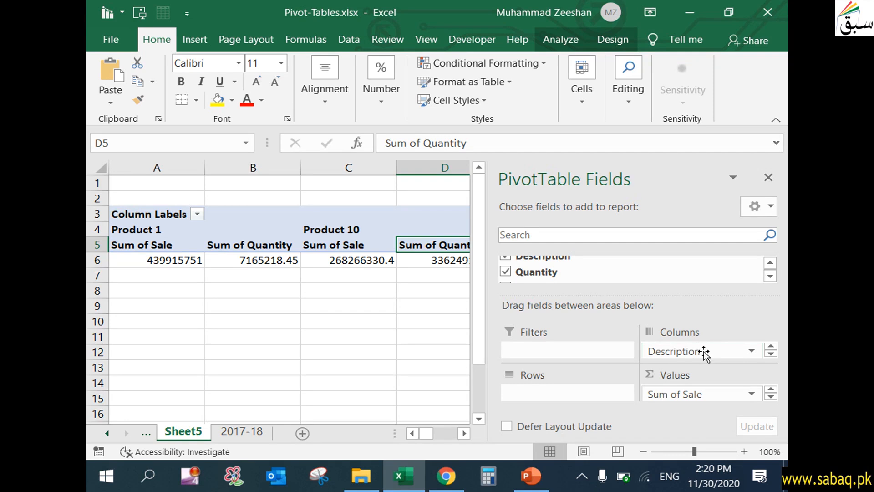
- Move the Description field from the Columns area to the Rows area so products list vertically
left_click_drag(704, 353, 536, 393)
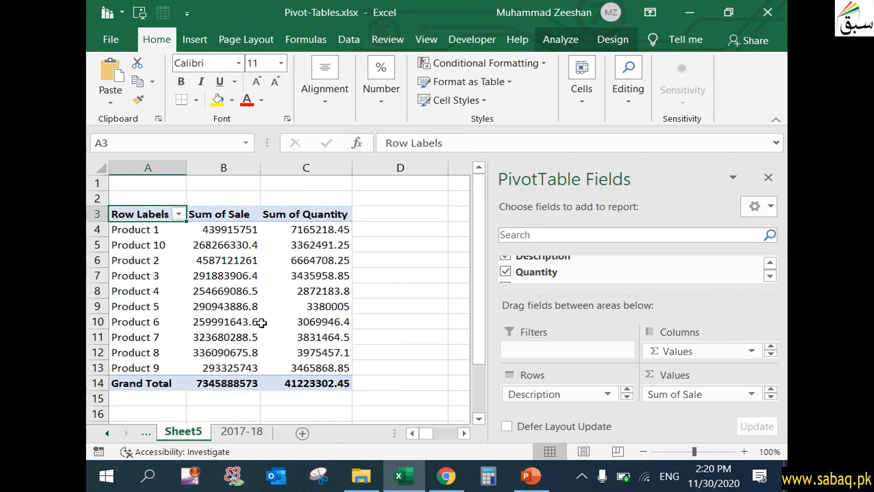
left_click(98, 229)
left_click(98, 245)
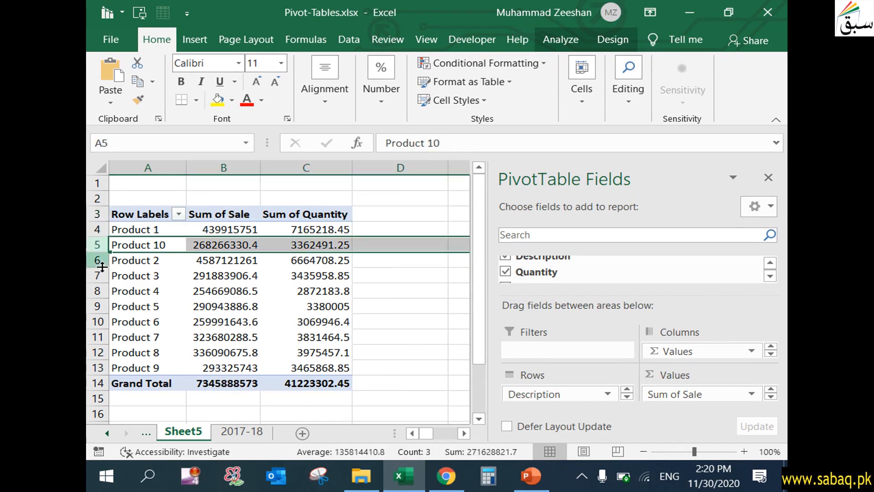
left_click(98, 275)
left_click(232, 244)
left_click(231, 218)
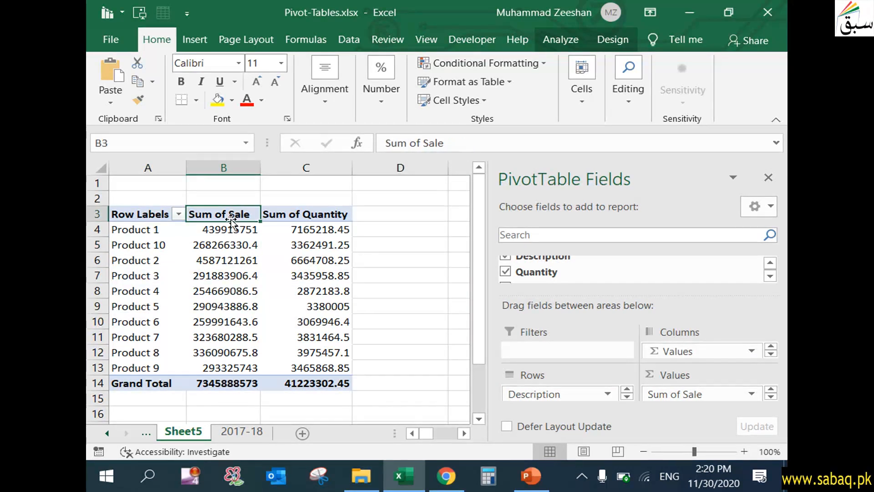
left_click(313, 219)
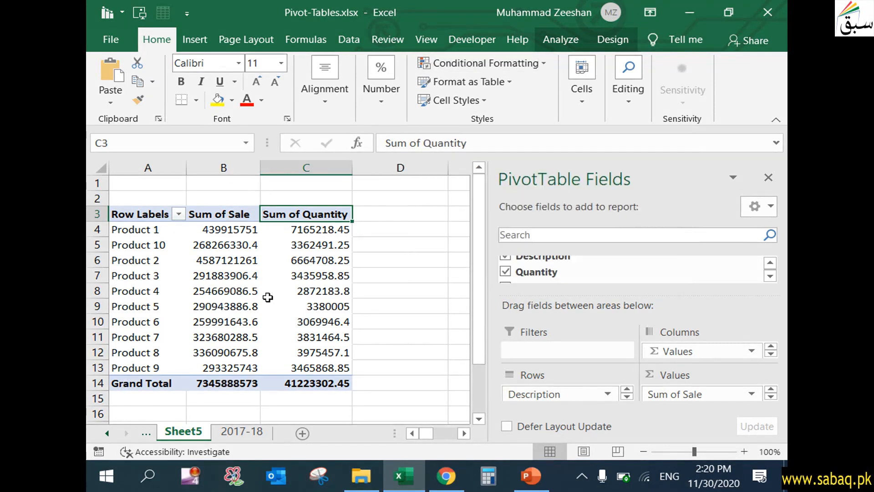
- Rename the Sum of Sale value field to Total Sales
left_click(230, 277)
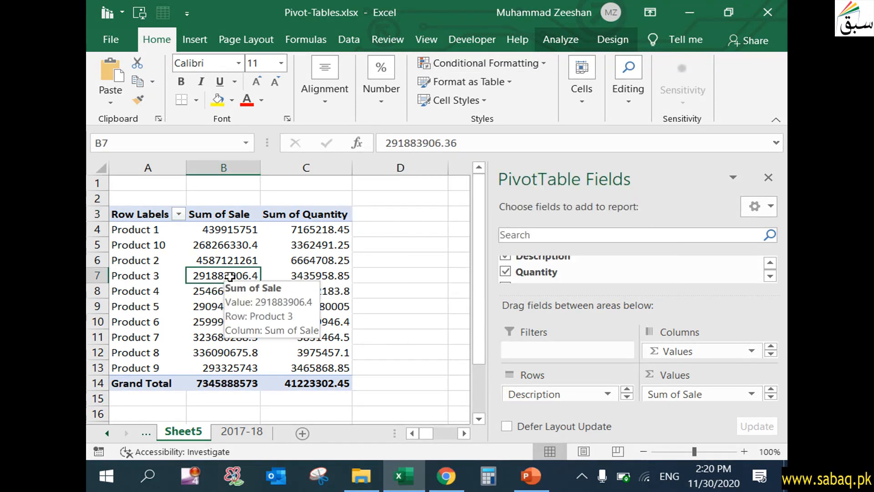
left_click(242, 215)
double_click(242, 215)
left_click(411, 133)
left_click_drag(411, 133, 281, 132)
type("Total Sales")
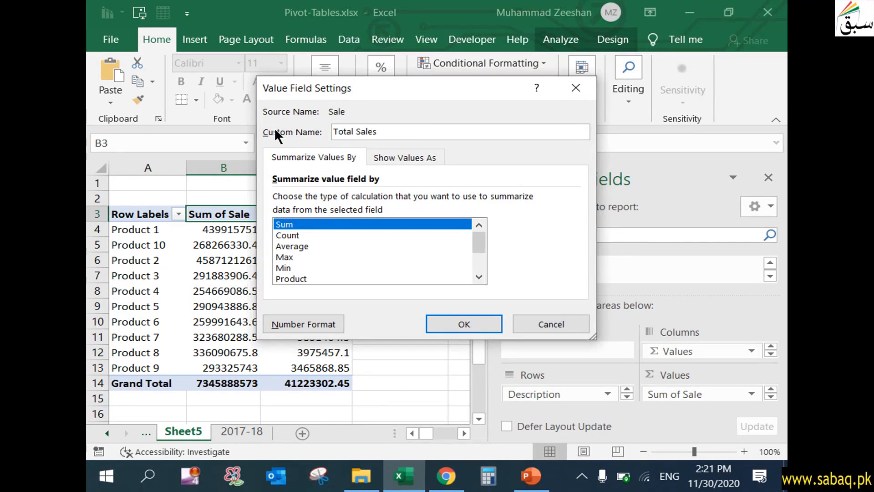
left_click(459, 324)
- Rename the Row Labels header to Products
double_click(159, 220)
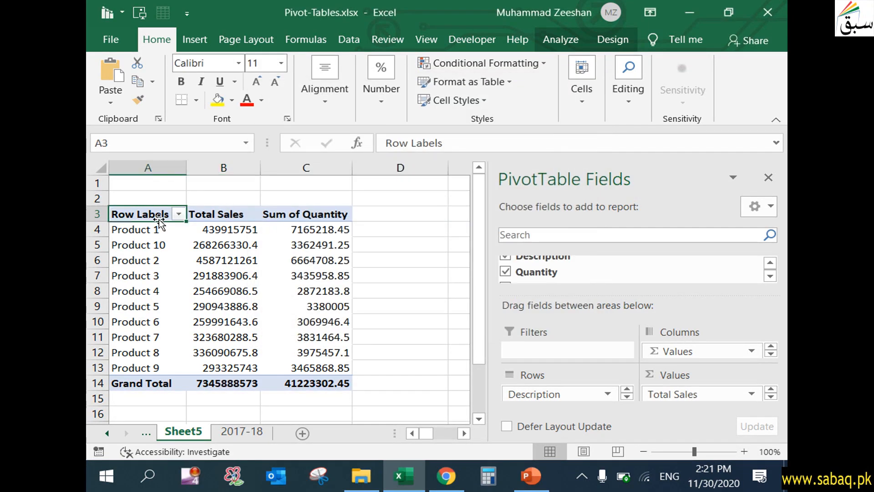
left_click_drag(170, 214, 96, 200)
type("Products")
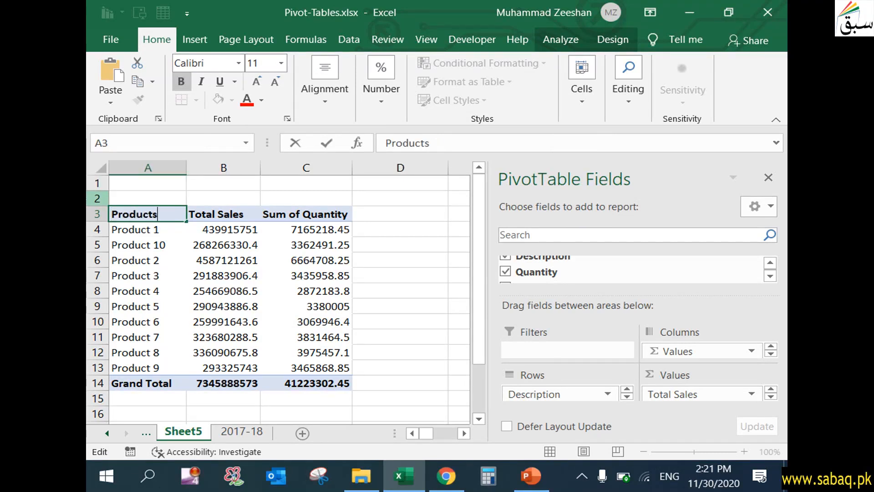
left_click(142, 292)
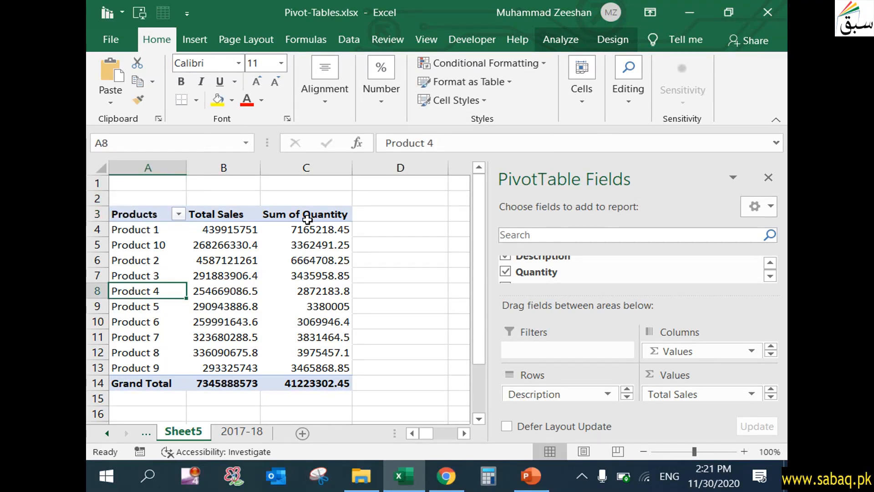
- Rename the Sum of Quantity value field to Total Quantity
left_click(324, 213)
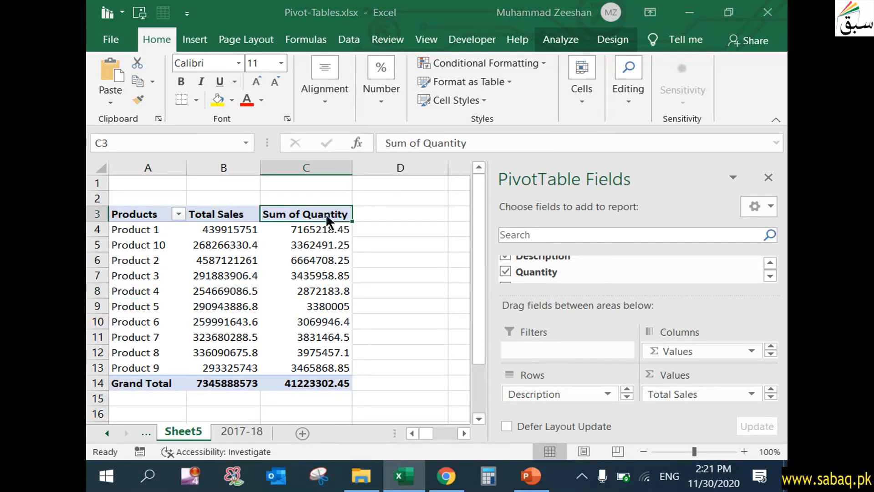
double_click(325, 214)
left_click_drag(413, 132, 244, 131)
type("Total Quantity")
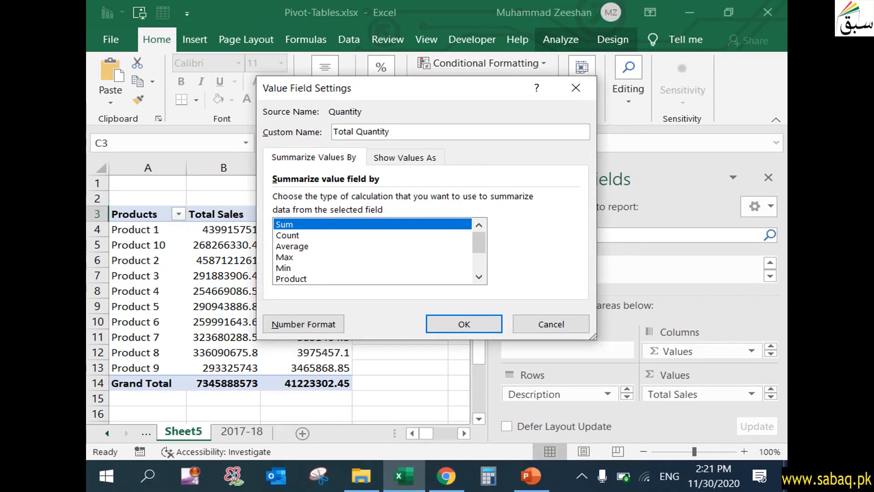
left_click(461, 324)
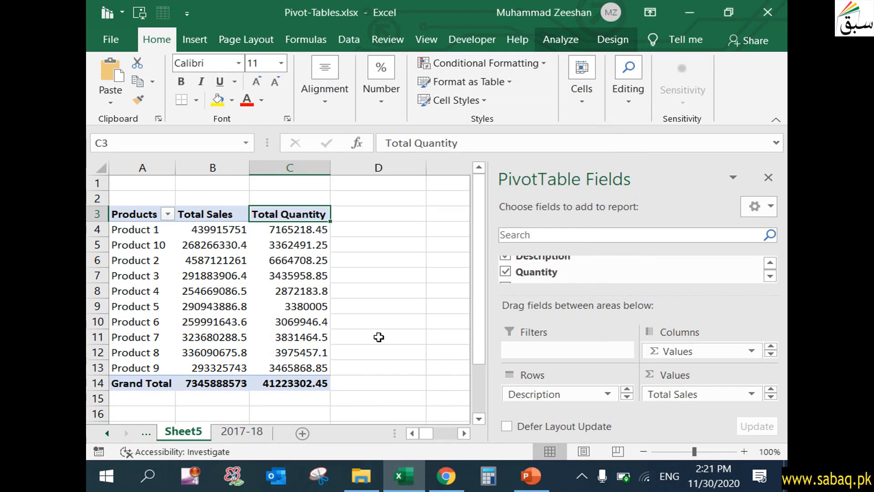
- Highlight the top 3 Total Sales values for the products with Green Fill with Dark Green Text
mouse_move(209, 263)
left_click(210, 233)
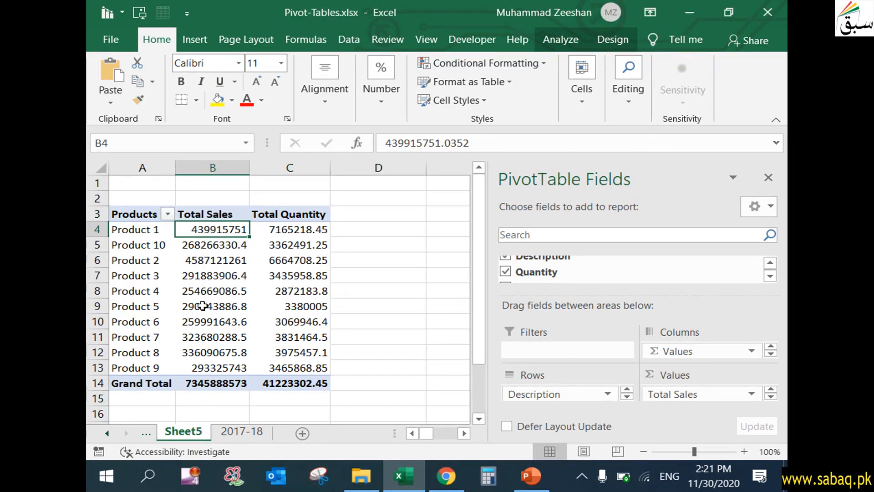
left_click_drag(221, 229, 210, 365)
left_click(545, 63)
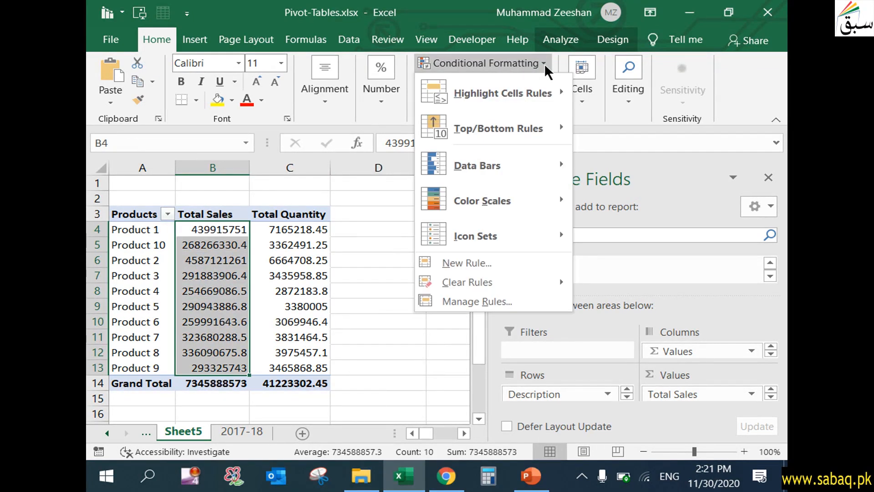
mouse_move(547, 129)
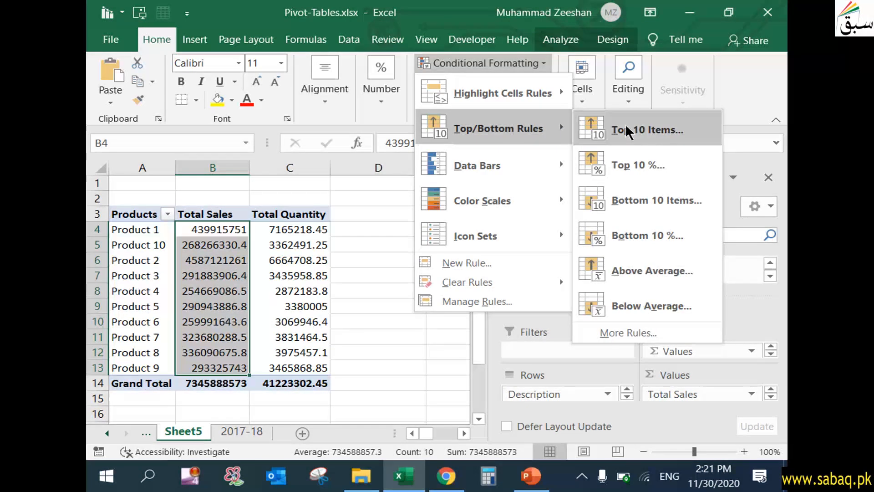
left_click(668, 132)
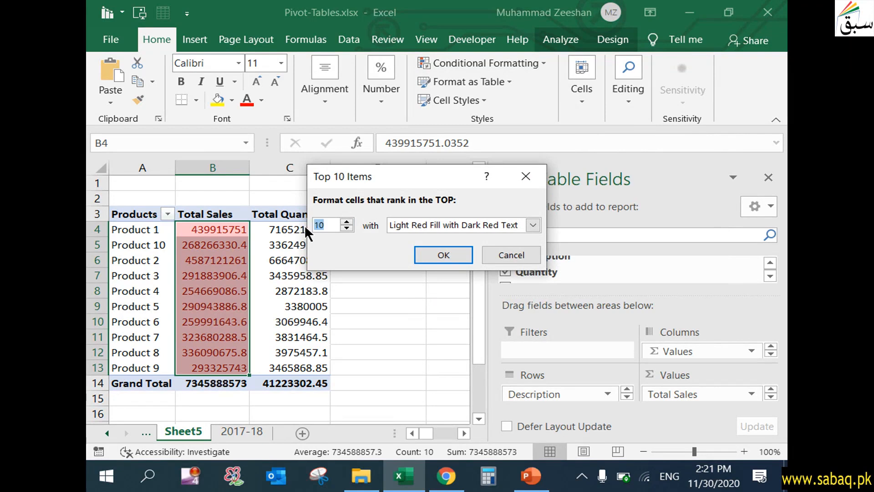
type("3")
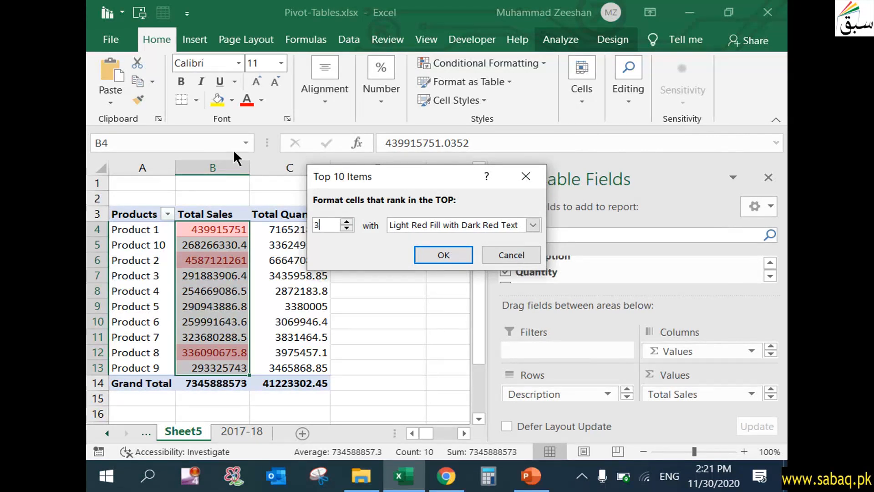
left_click(533, 225)
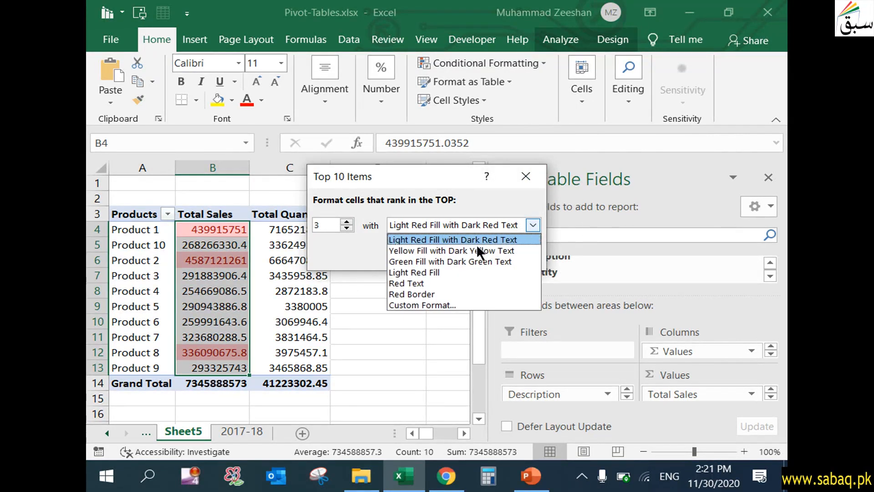
left_click(436, 262)
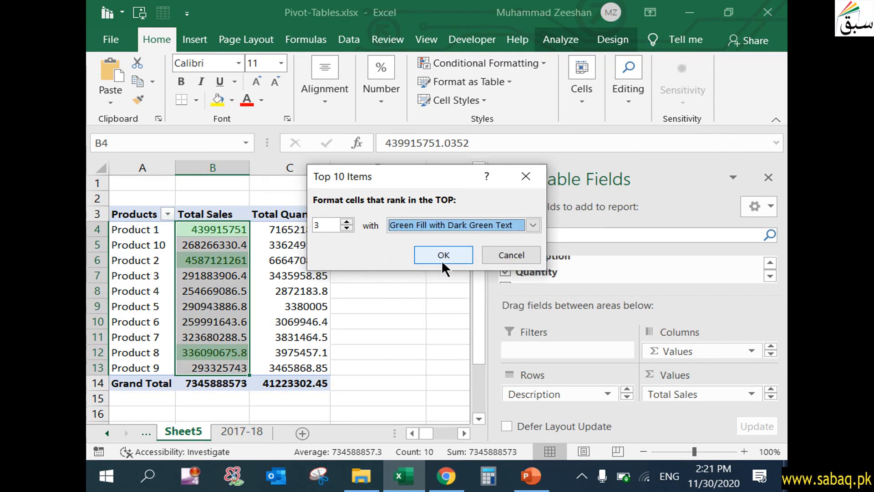
left_click(444, 251)
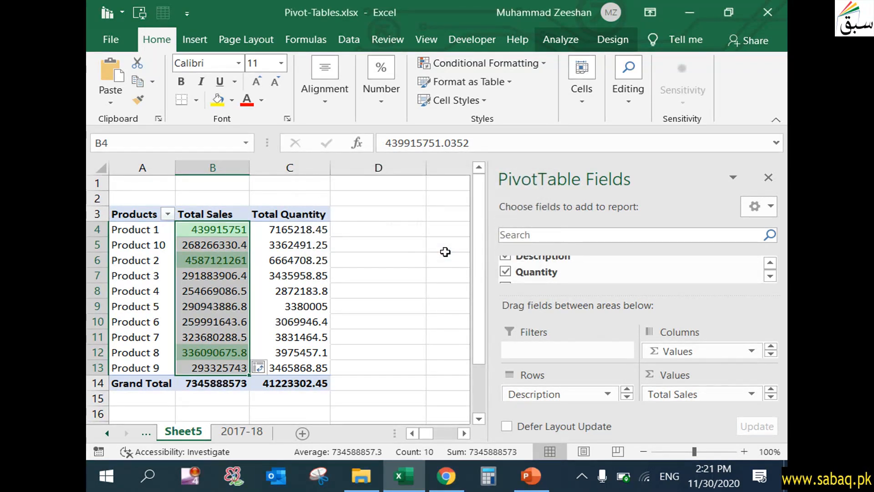
- Remove the decimal places from the Total Sales values
left_click(385, 101)
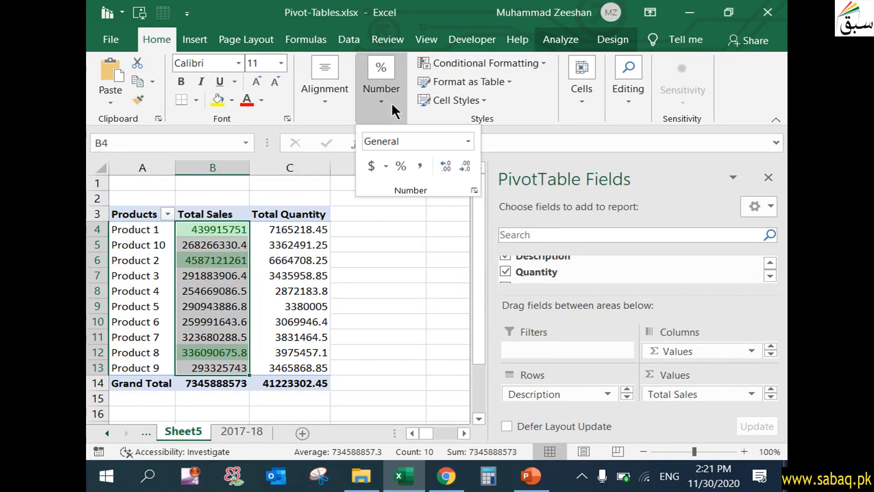
left_click(467, 166)
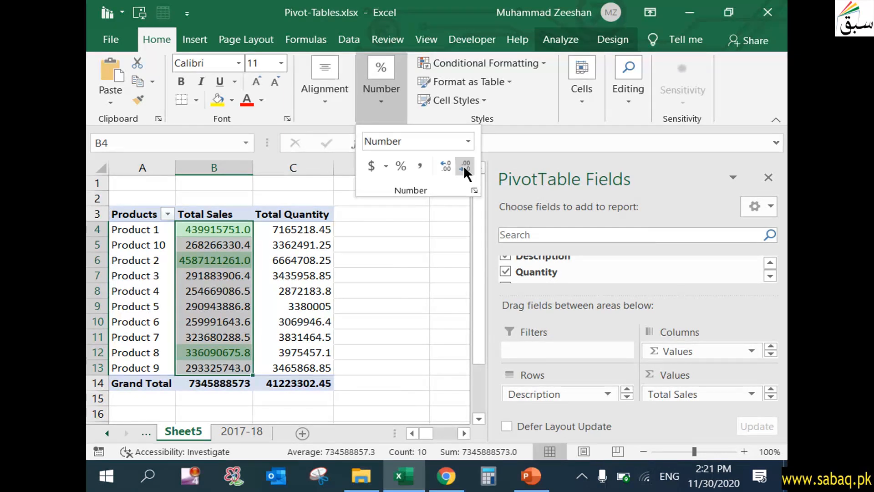
left_click(450, 167)
left_click(463, 165)
left_click(466, 165)
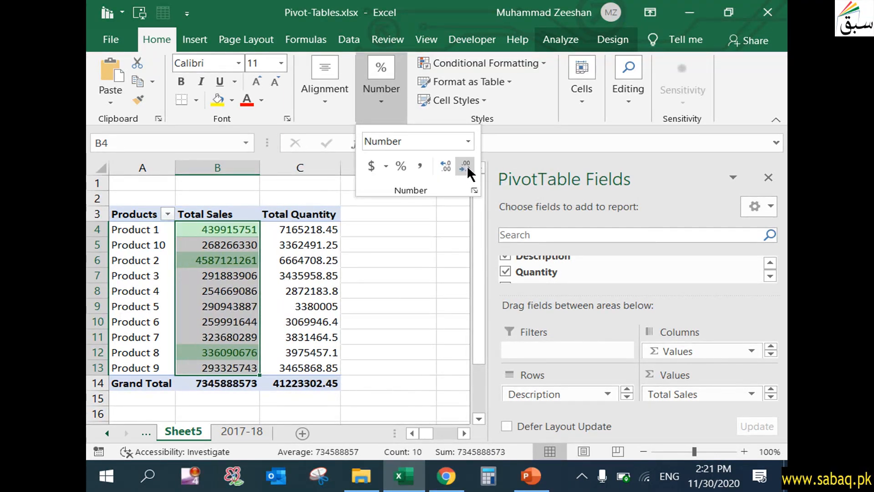
- Examine the highlighted top Total Sales cells and their product rows
left_click(227, 320)
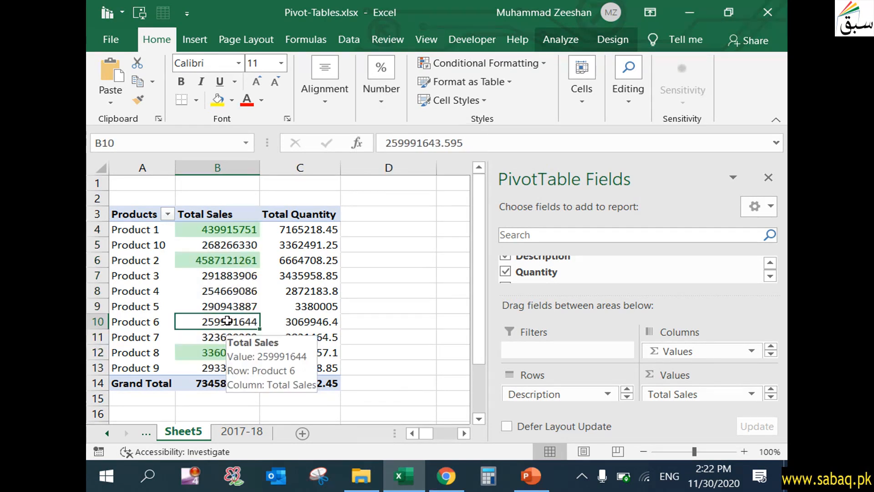
left_click(332, 307)
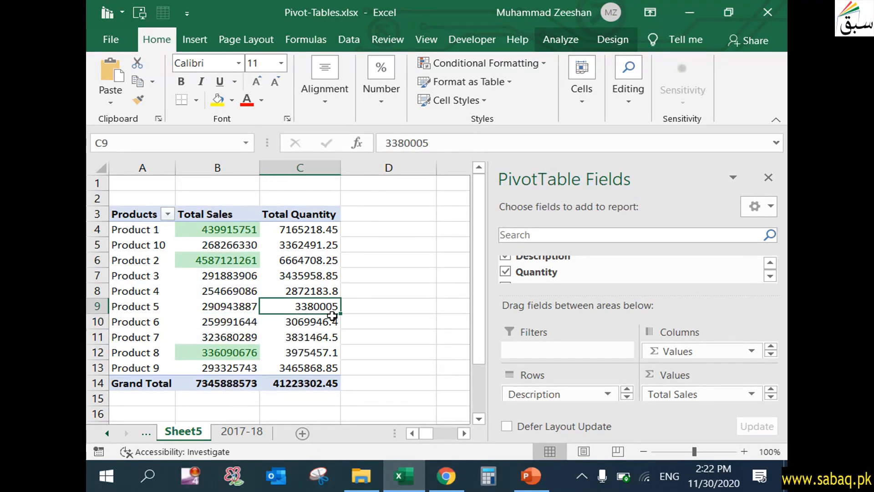
left_click(230, 229)
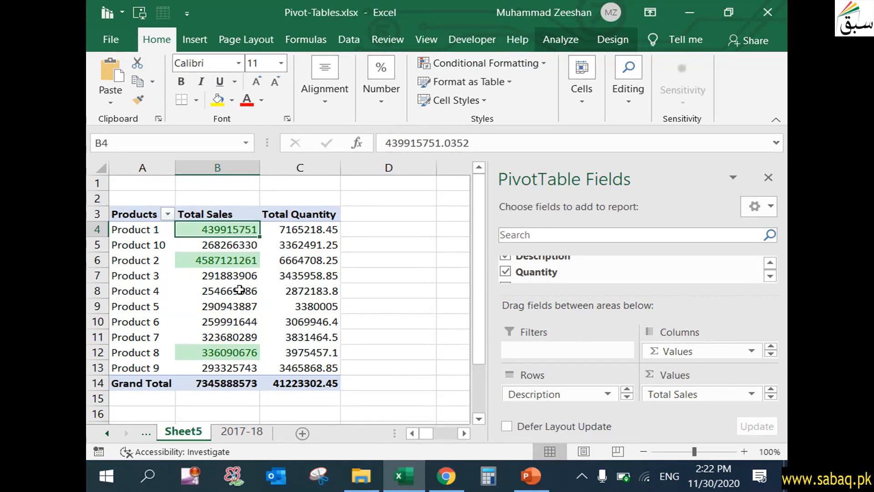
mouse_move(240, 290)
left_click(245, 262)
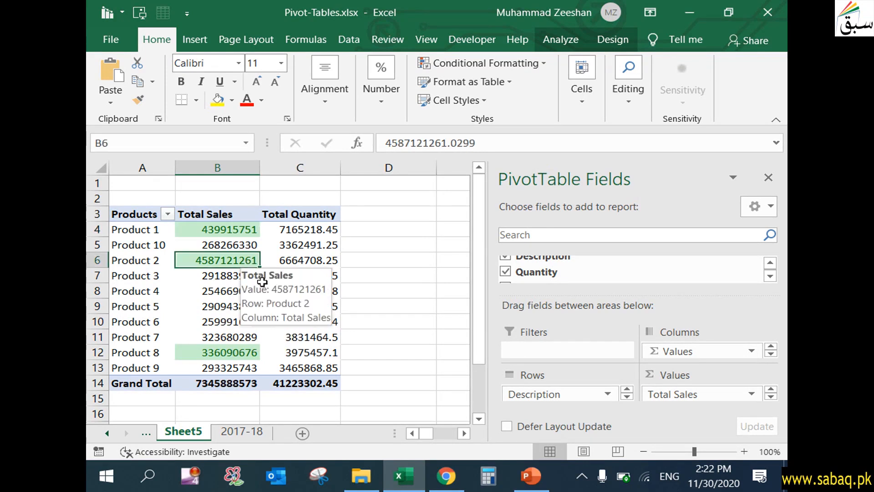
left_click(245, 352)
left_click(235, 233)
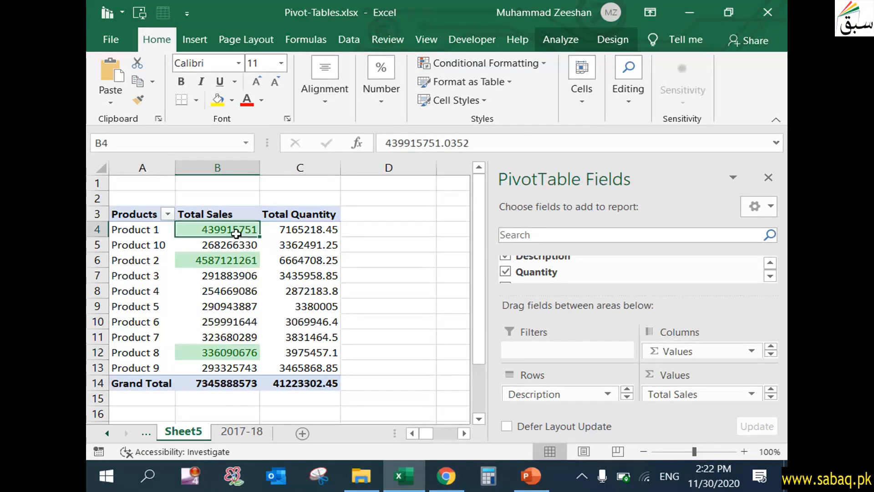
left_click(241, 265)
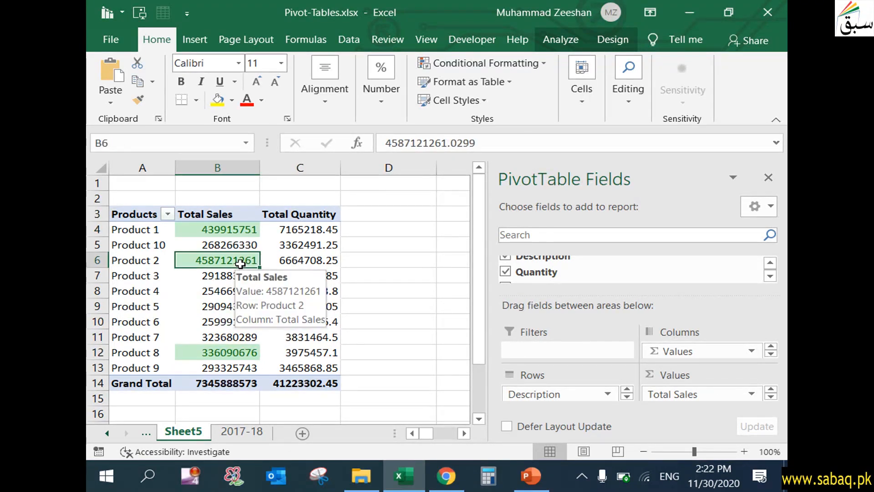
left_click(237, 352)
- Highlight the top 3 Total Quantity values with Yellow Fill with Dark Yellow Text
left_click_drag(318, 229, 311, 369)
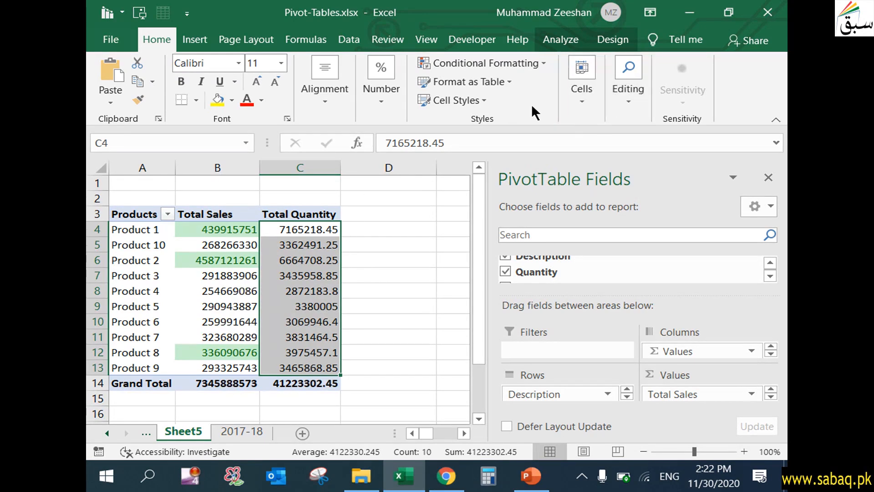
left_click(489, 64)
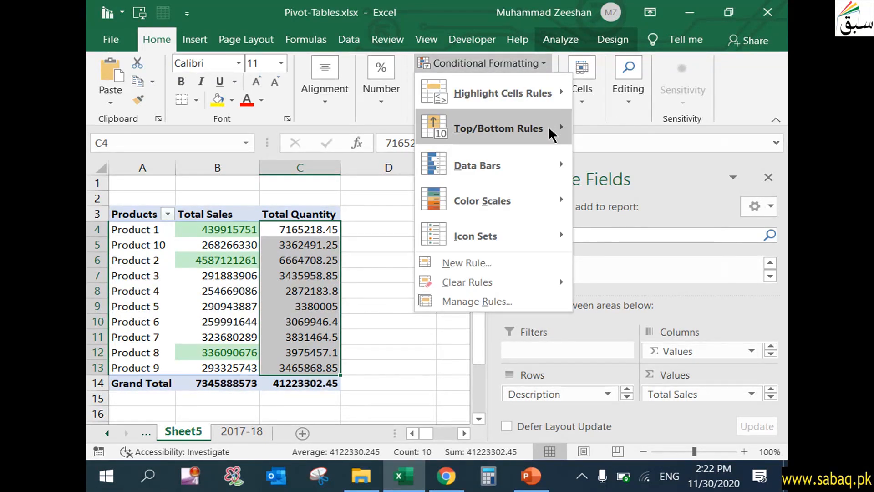
mouse_move(552, 135)
left_click(644, 133)
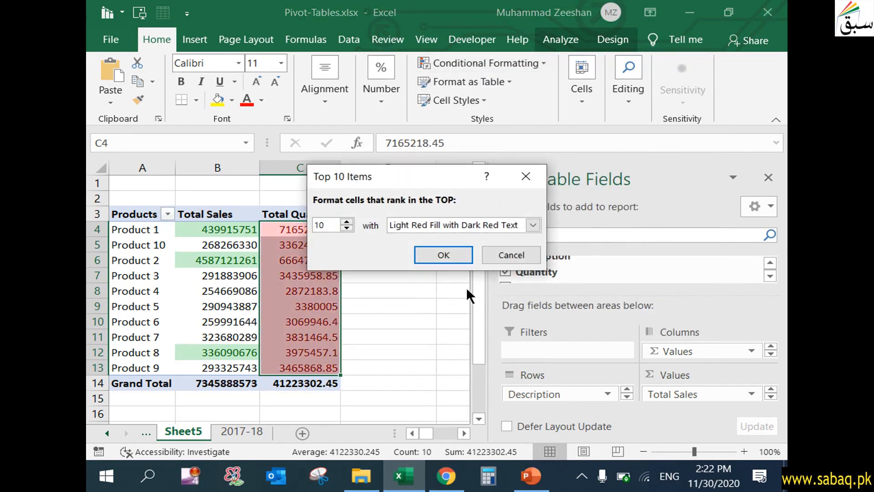
left_click_drag(334, 225, 255, 218)
type("3")
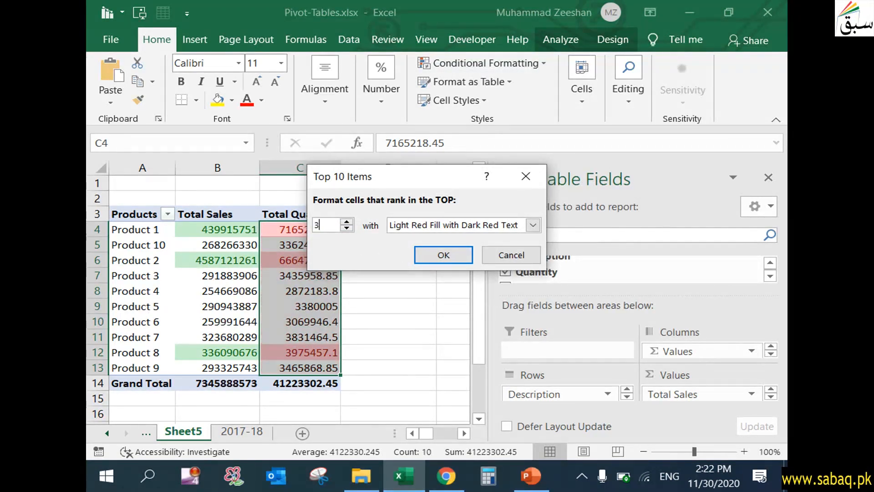
left_click(535, 223)
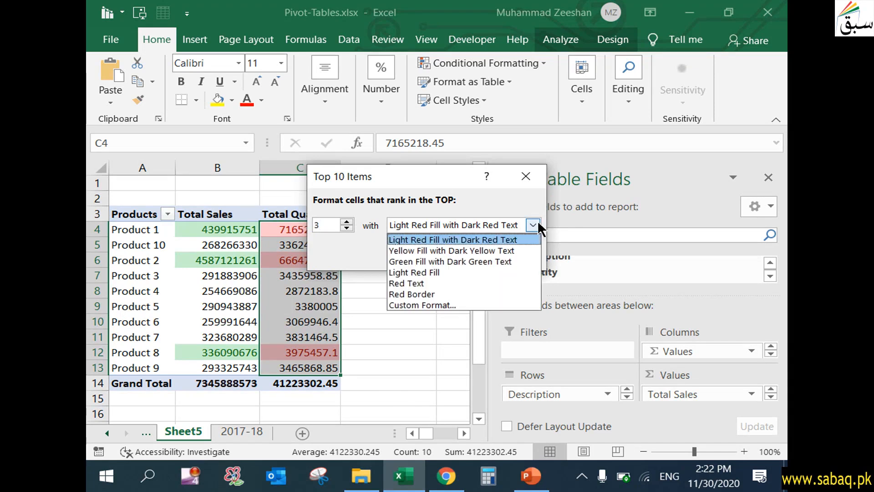
left_click(442, 251)
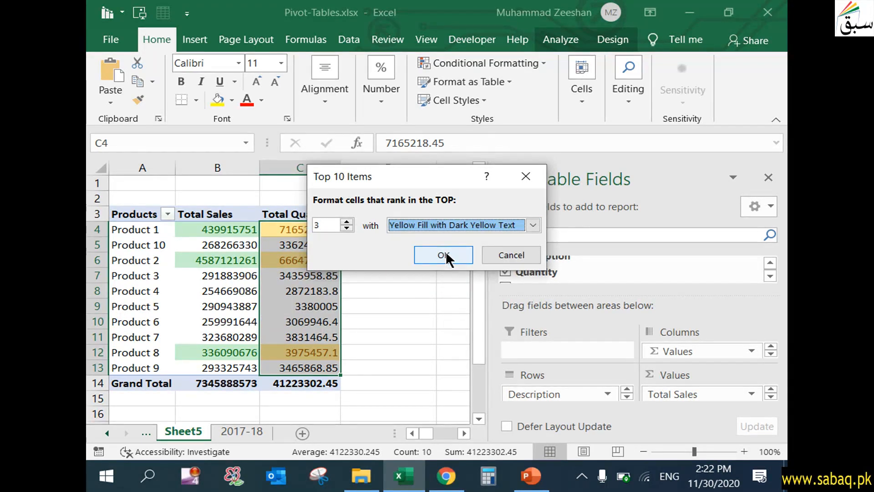
left_click(445, 252)
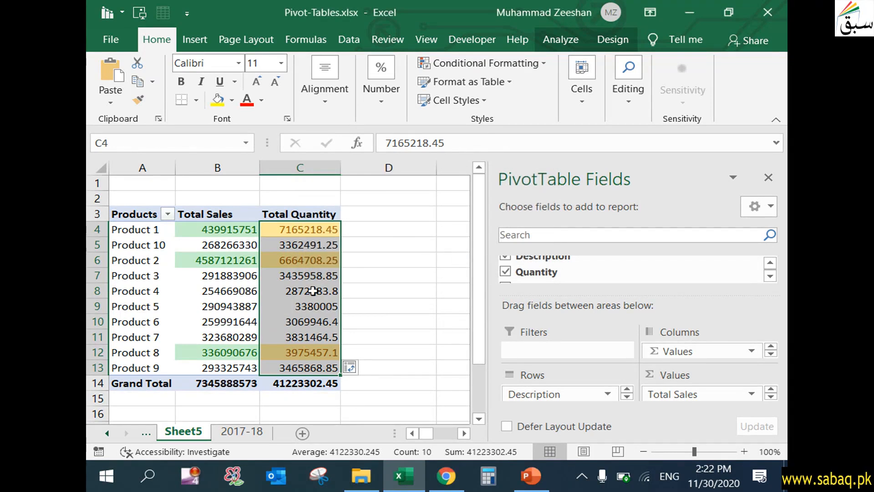
- Remove the decimal places from the Total Quantity values
left_click(386, 99)
left_click(468, 167)
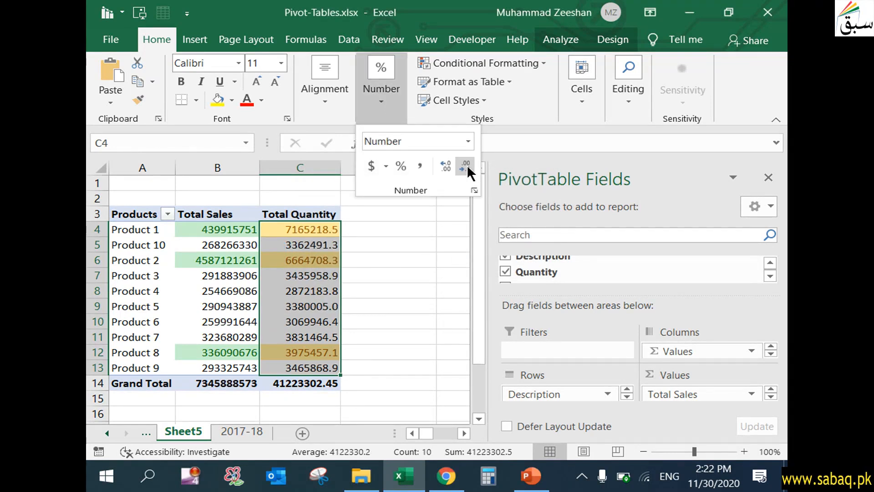
left_click(466, 167)
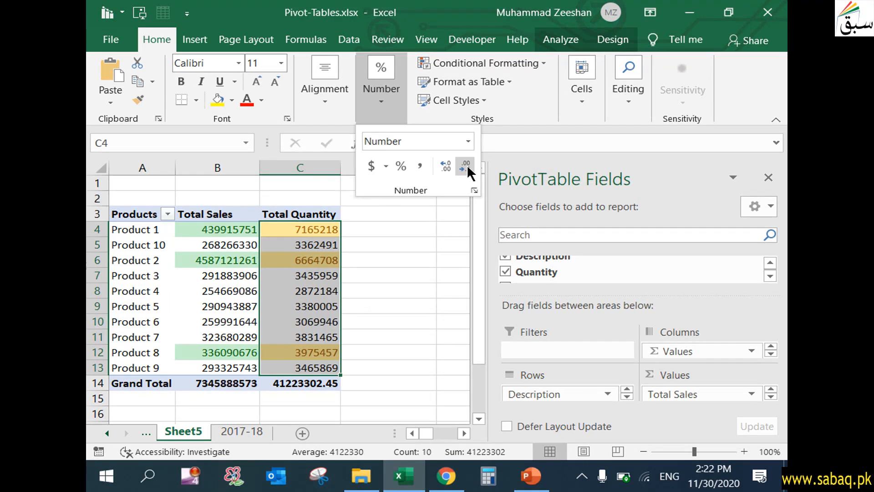
left_click(304, 313)
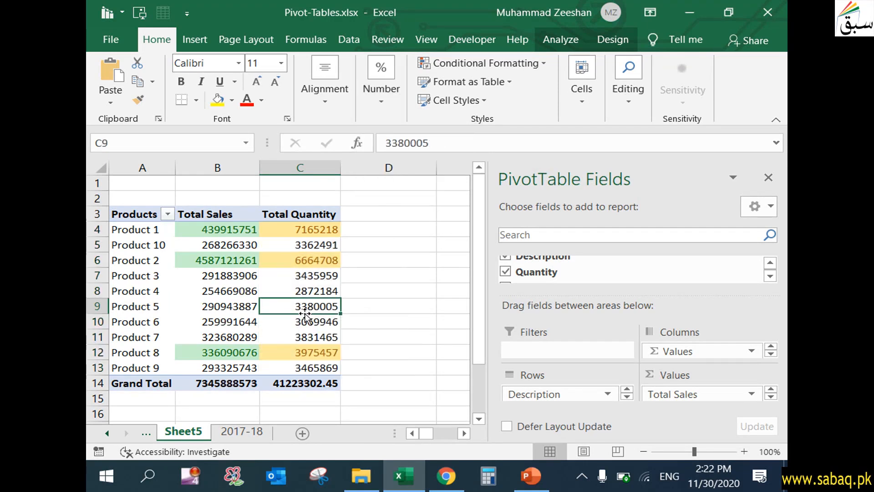
- Examine the highlighted top Total Sales and Total Quantity cells and their product names
left_click(321, 226)
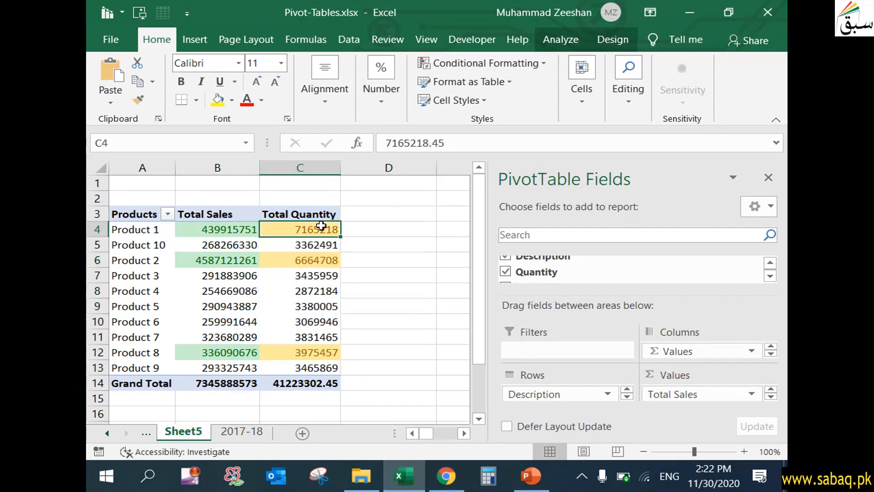
left_click(323, 260)
left_click(324, 353)
left_click(310, 229)
left_click(318, 258)
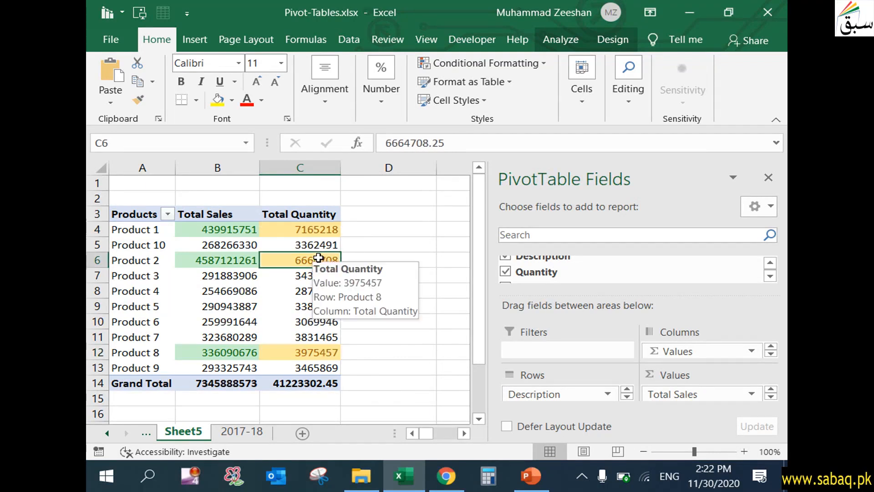
left_click(316, 352)
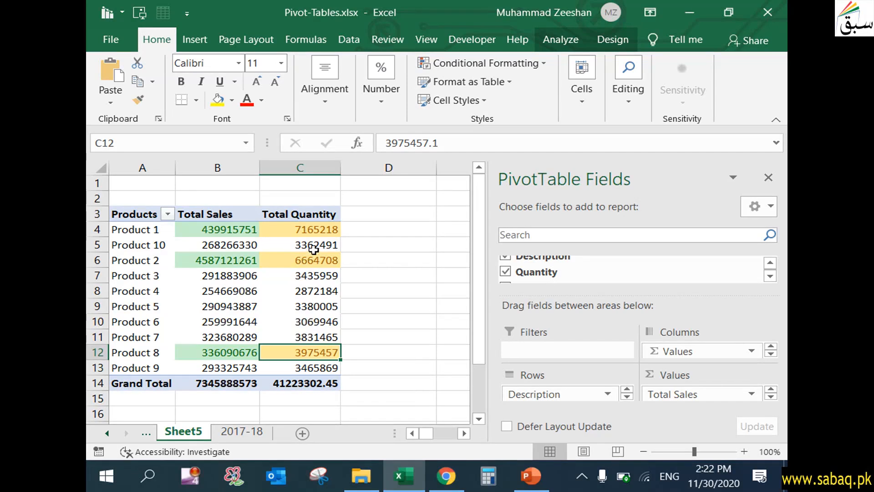
left_click(325, 230)
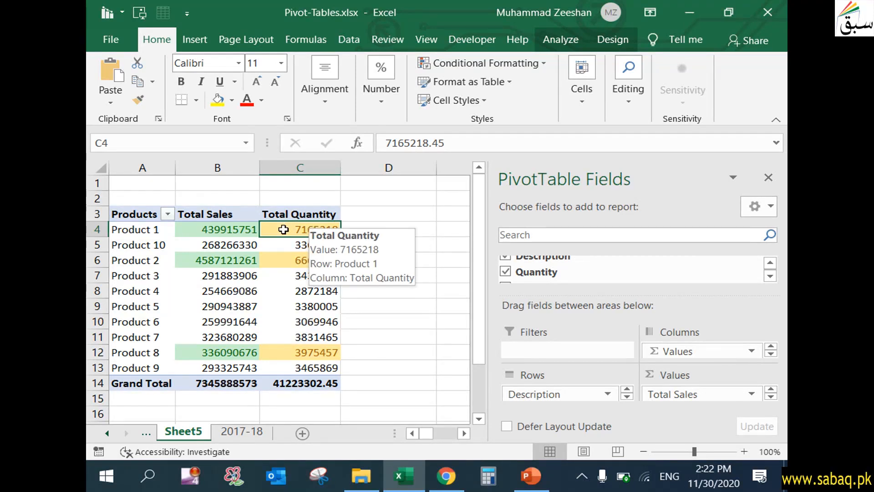
left_click(238, 230)
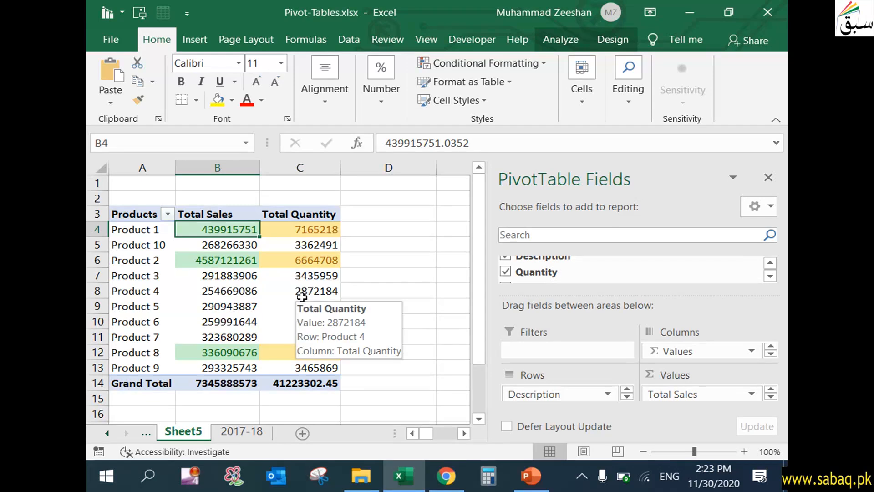
left_click(232, 262)
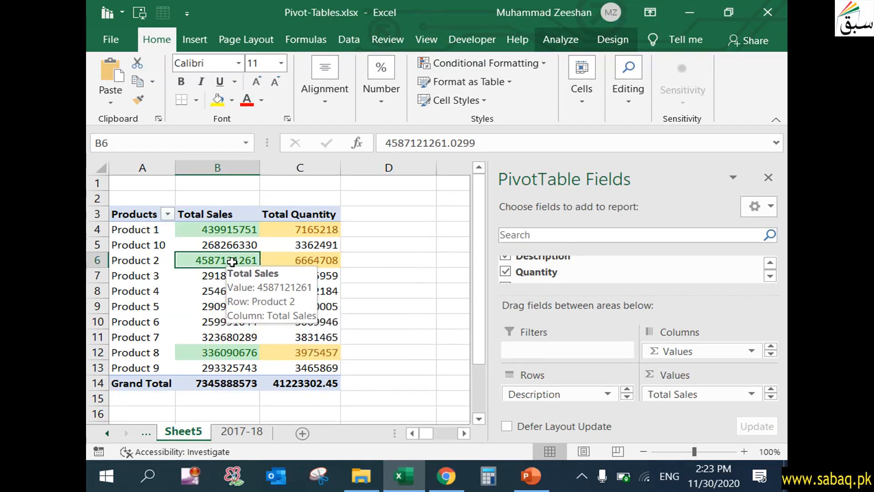
left_click(156, 262)
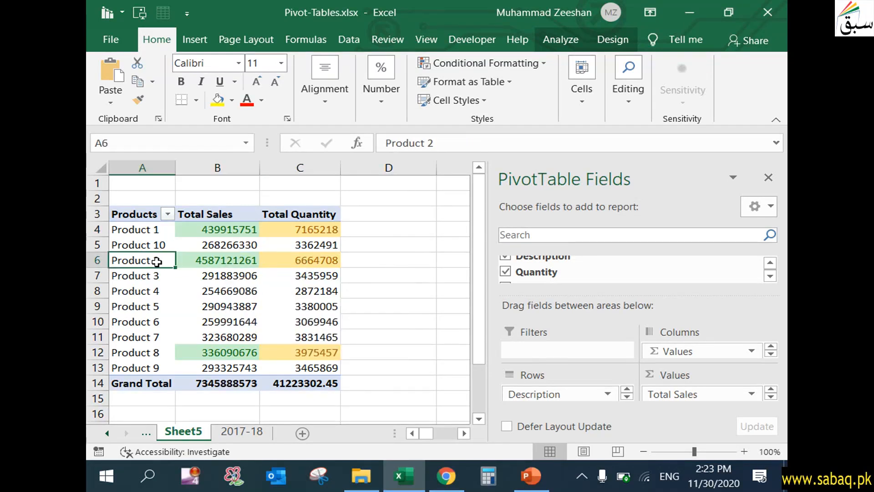
left_click(151, 356)
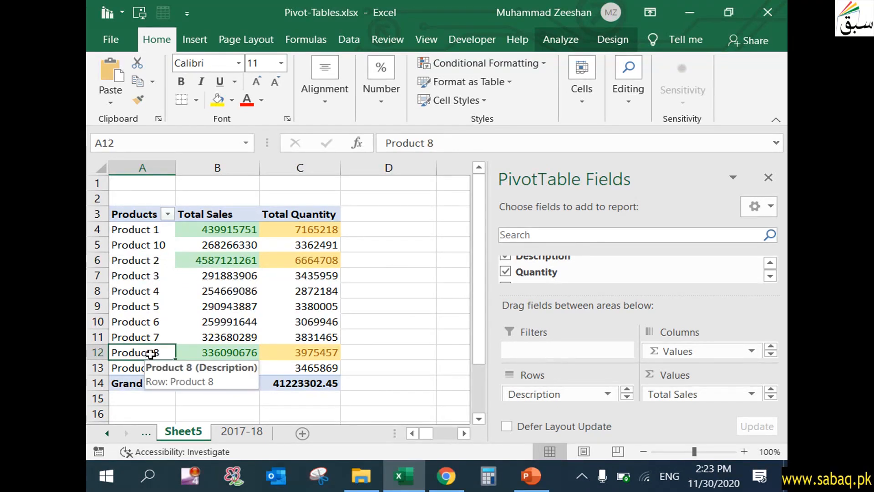
- Sort the products by Total Sales from largest to smallest
left_click_drag(246, 227, 233, 366)
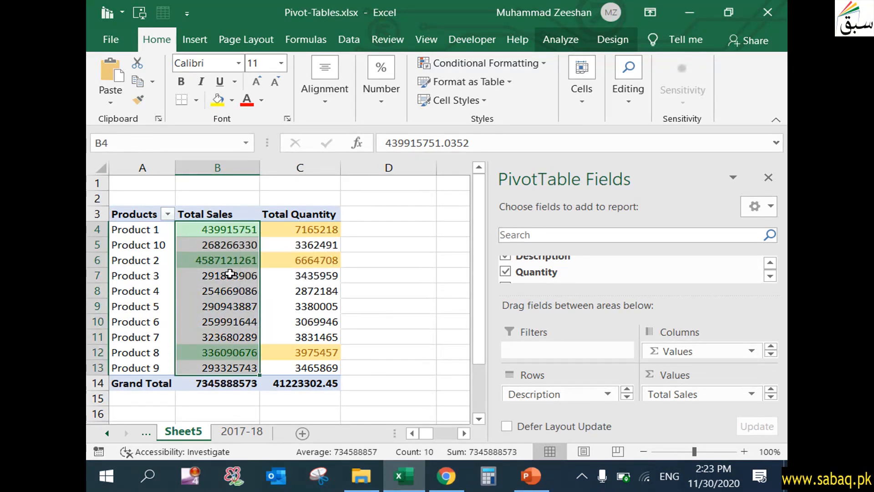
left_click(627, 91)
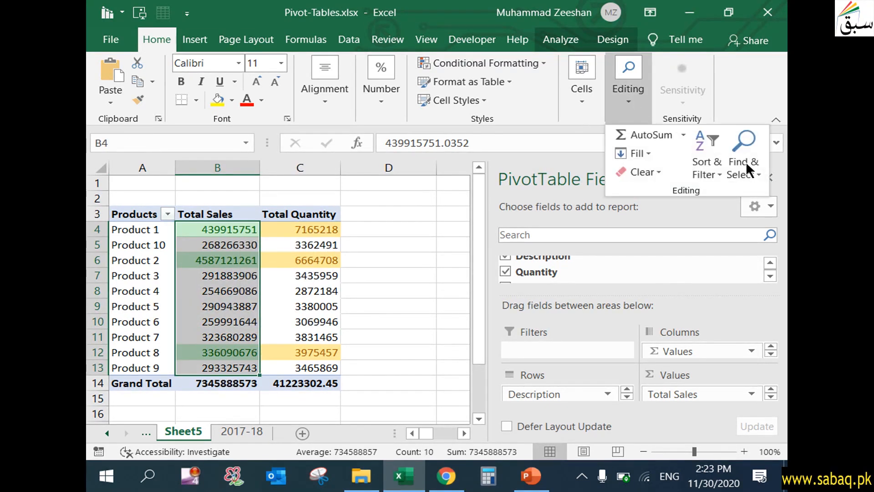
left_click(713, 171)
left_click(716, 211)
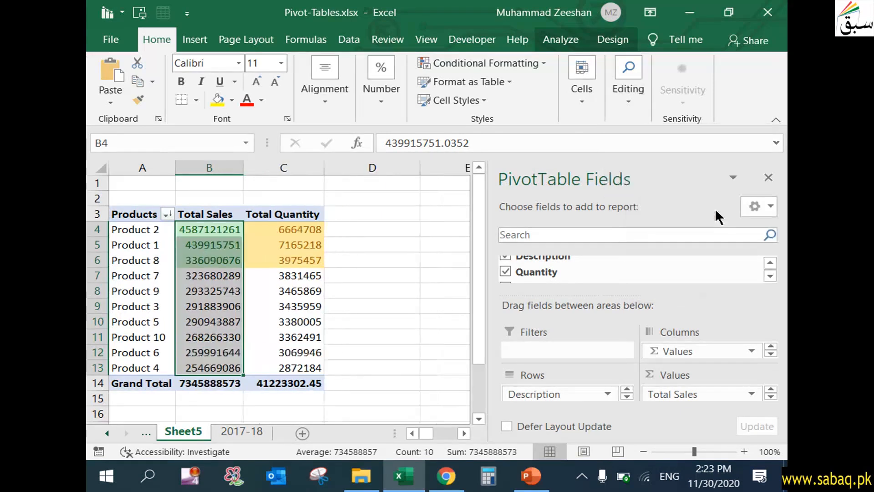
left_click(205, 292)
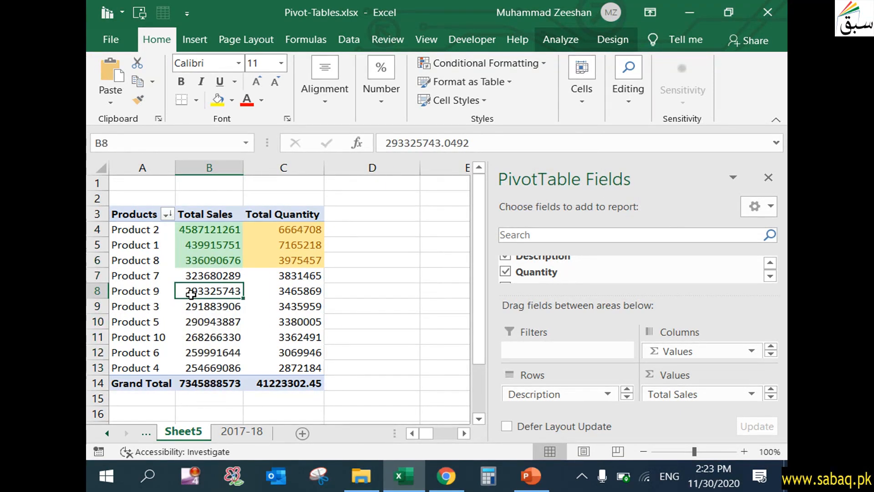
left_click(140, 233)
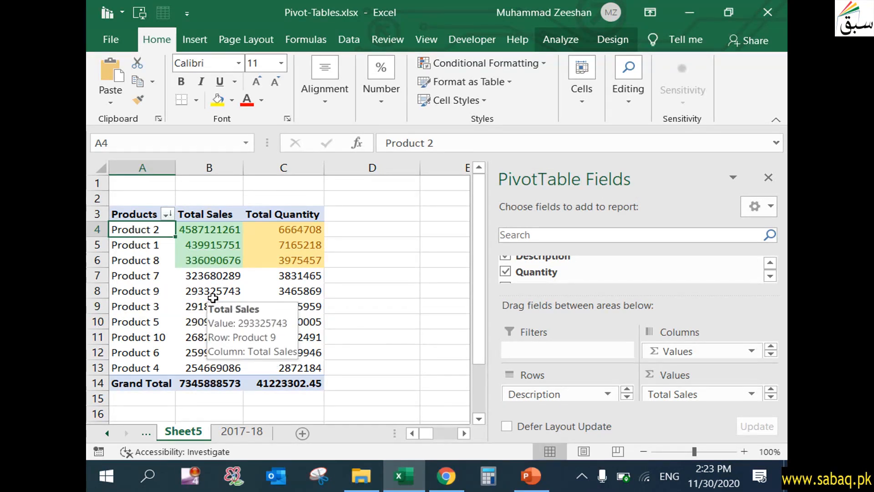
left_click(228, 232)
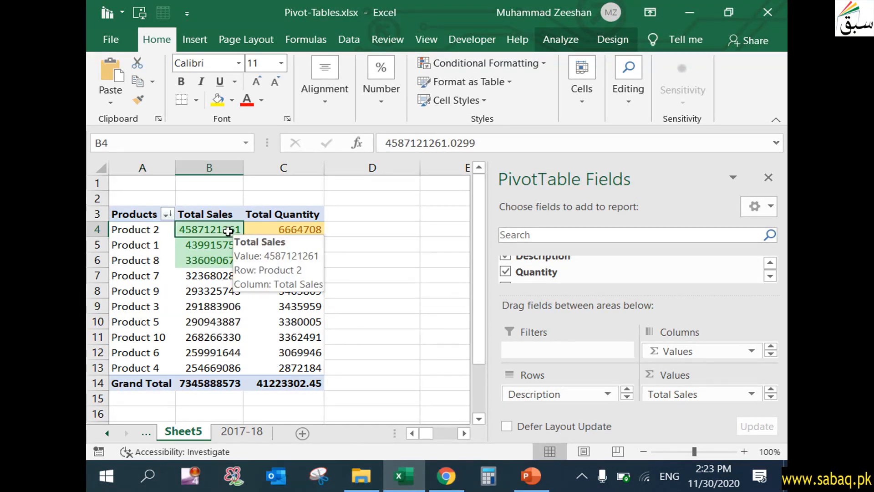
- On the 2017-18 sheet, enter Product 2 in the cell beside Top Product
left_click(246, 431)
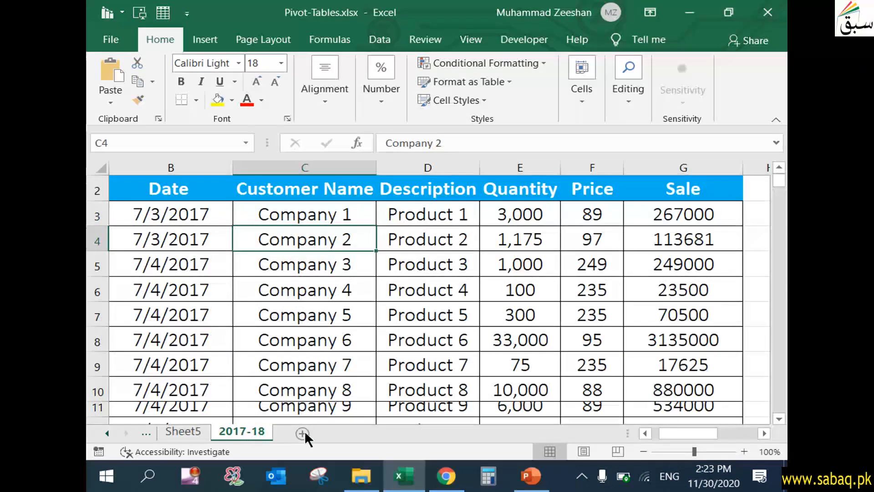
left_click_drag(676, 428, 750, 425)
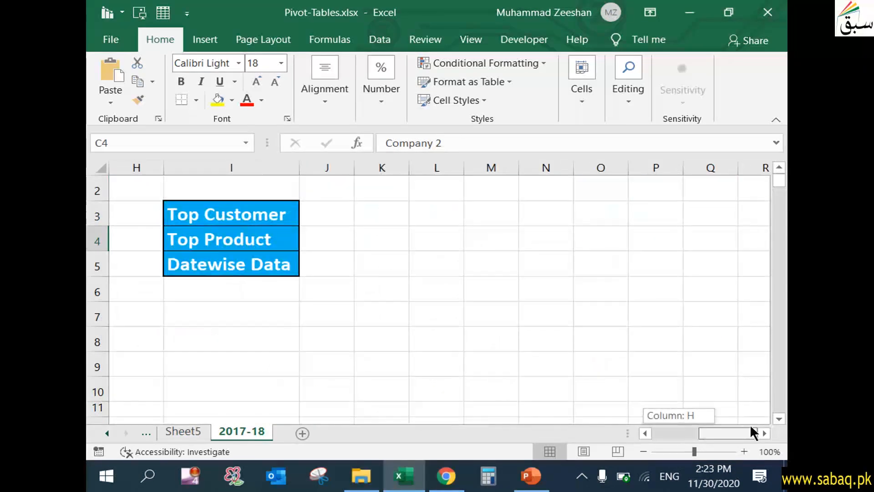
double_click(344, 245)
type("Product 2")
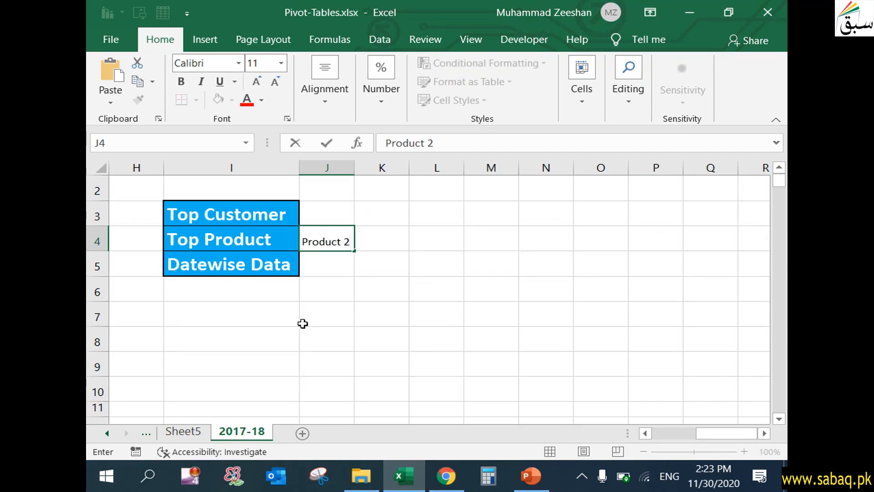
- Return to the pivot table sheet and review the top-ranked product rows
left_click(185, 430)
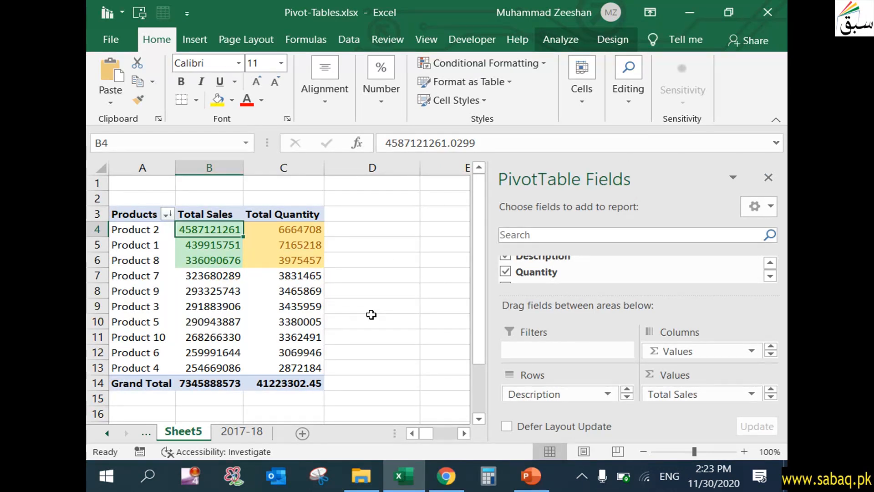
left_click(286, 301)
left_click(124, 233)
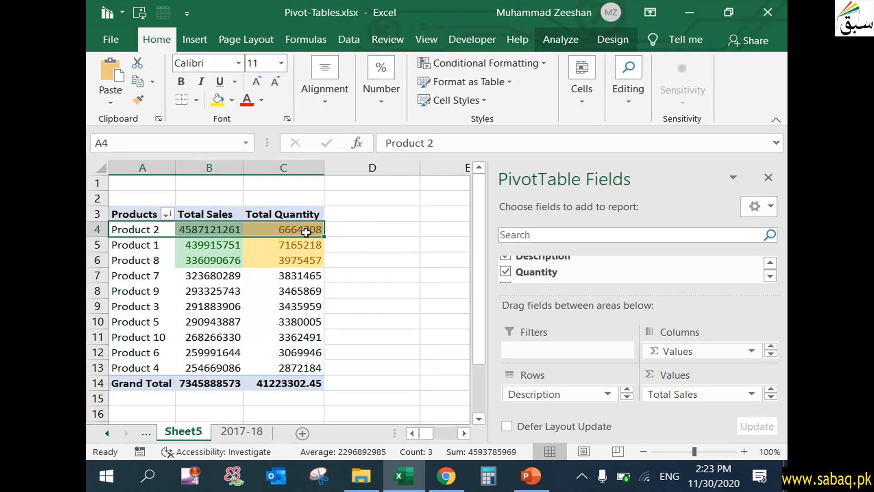
left_click(157, 246)
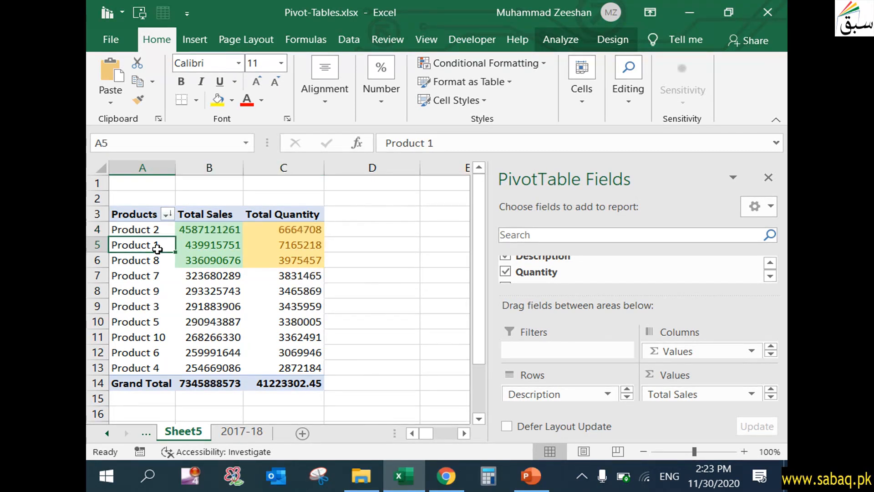
left_click(209, 249)
left_click(205, 231)
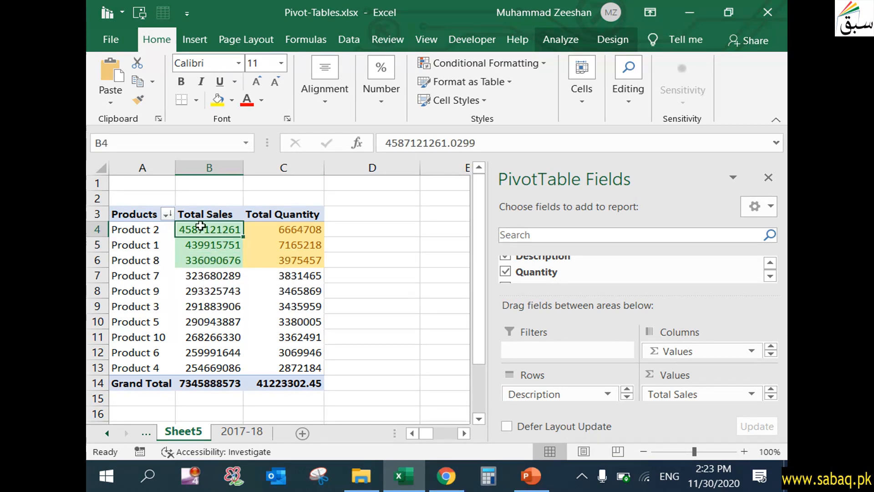
left_click(146, 231)
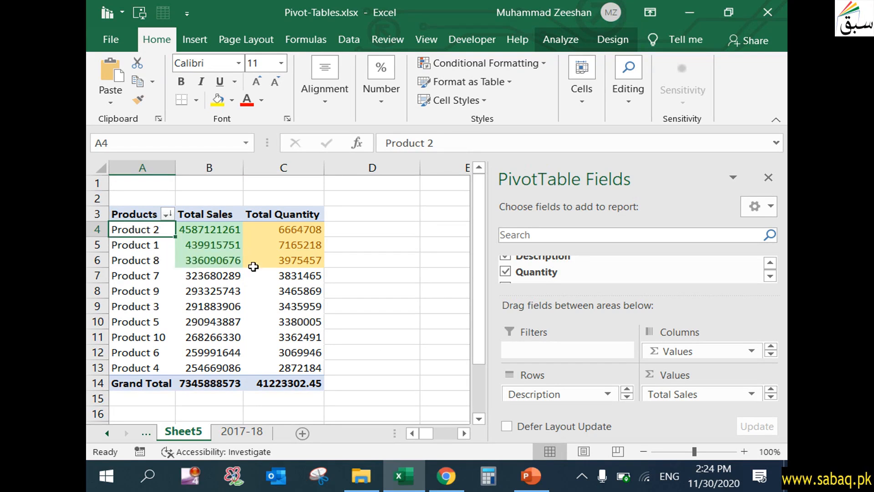
- Rename the pivot table sheet to Product Report
right_click(186, 431)
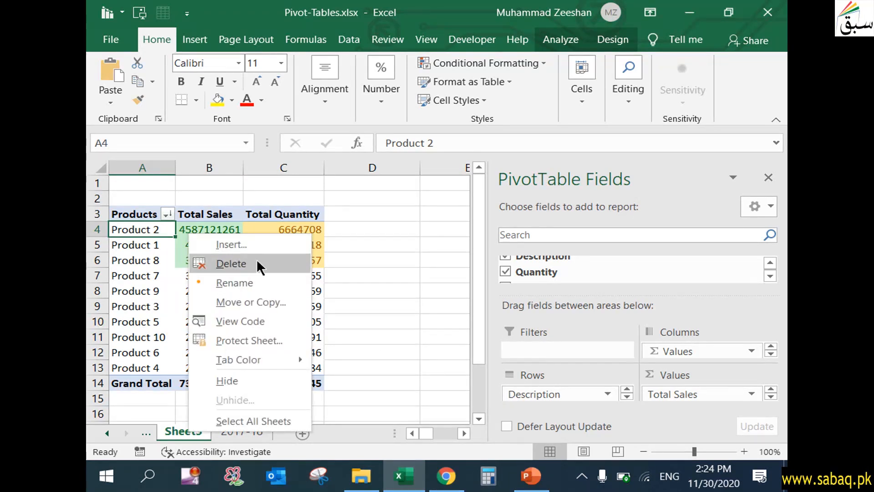
left_click(262, 281)
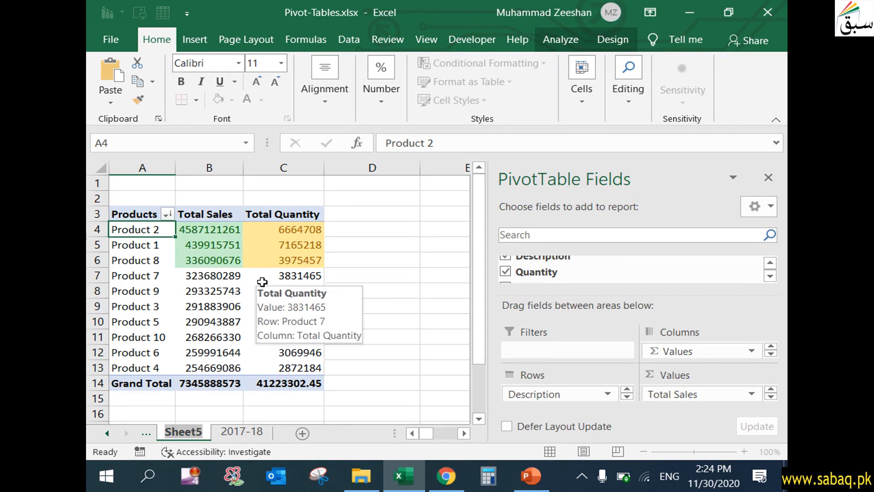
type("Pr")
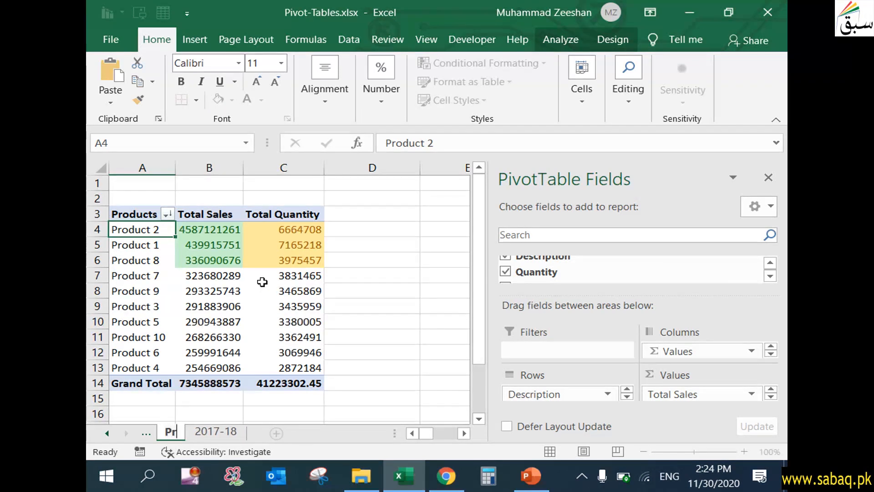
type("oduct Report")
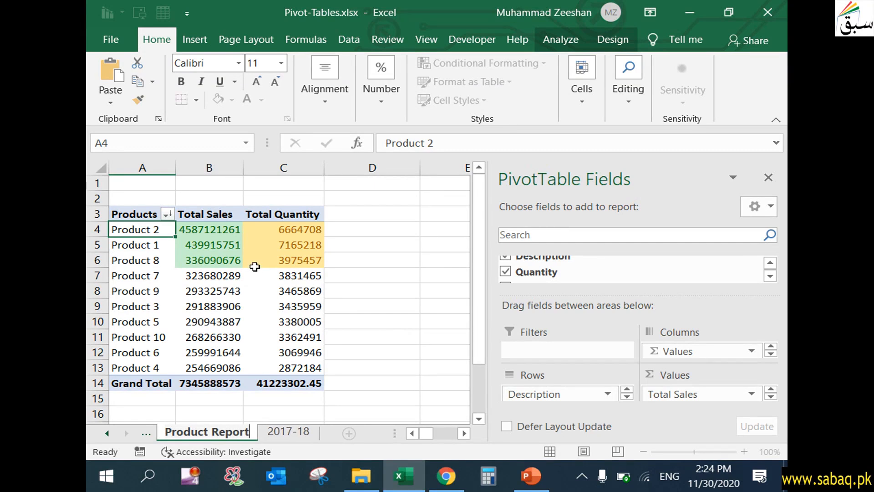
left_click(408, 380)
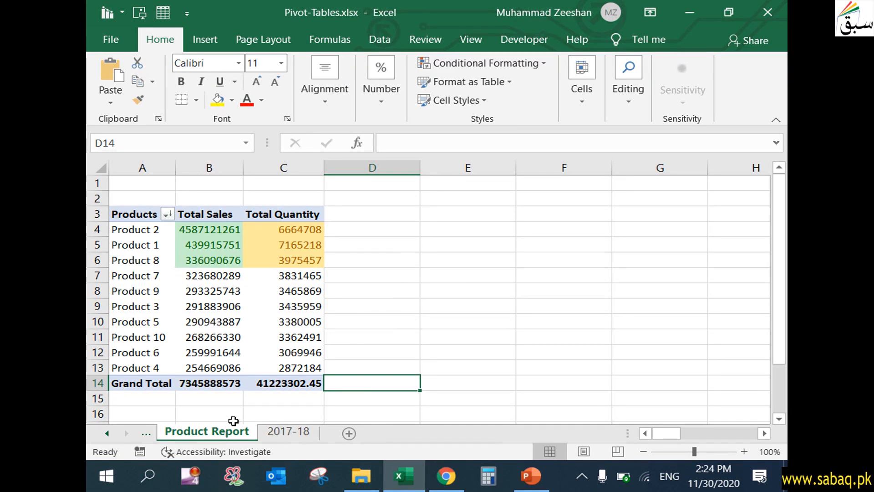
- Add the Customer Name field to the pivot table's Filters area
left_click(254, 261)
left_click(209, 306)
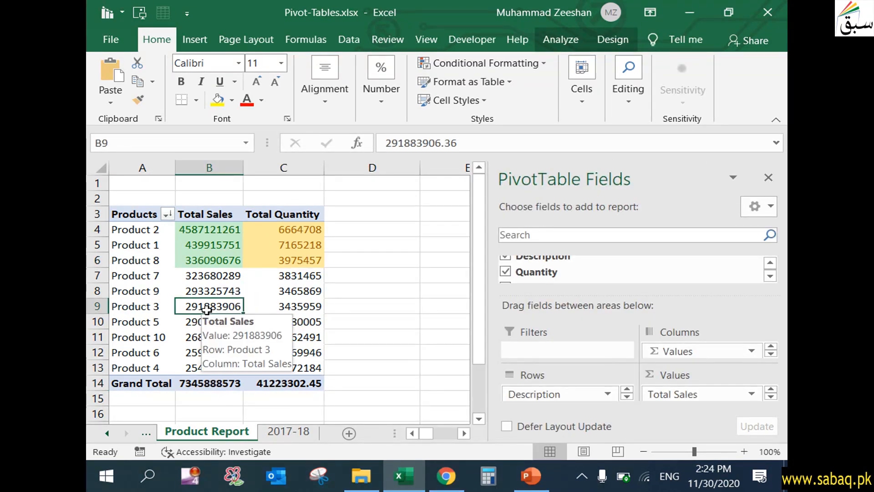
left_click(140, 230)
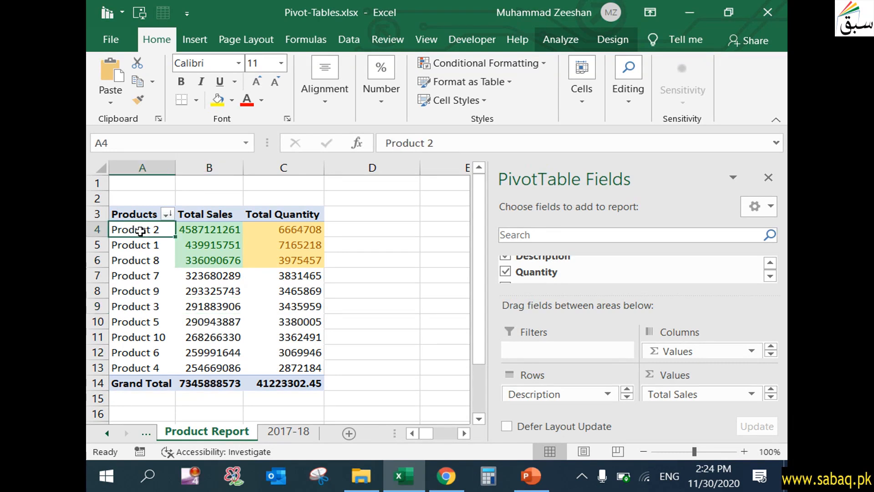
left_click(770, 263)
left_click(770, 264)
left_click(770, 263)
left_click(770, 276)
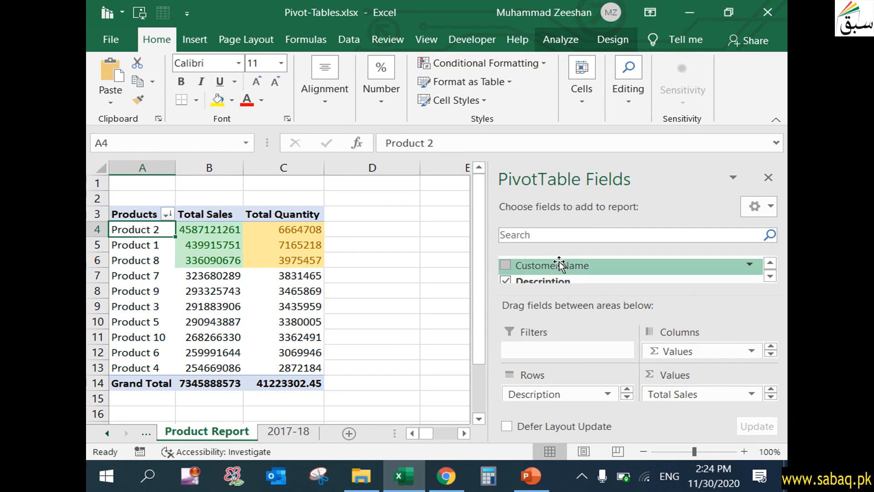
left_click_drag(561, 264, 553, 348)
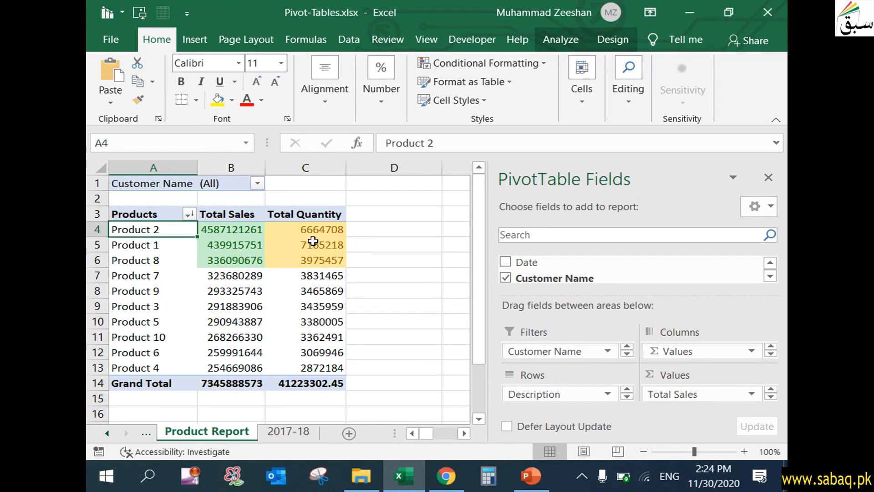
- Filter the report to show only Company 10
left_click(257, 185)
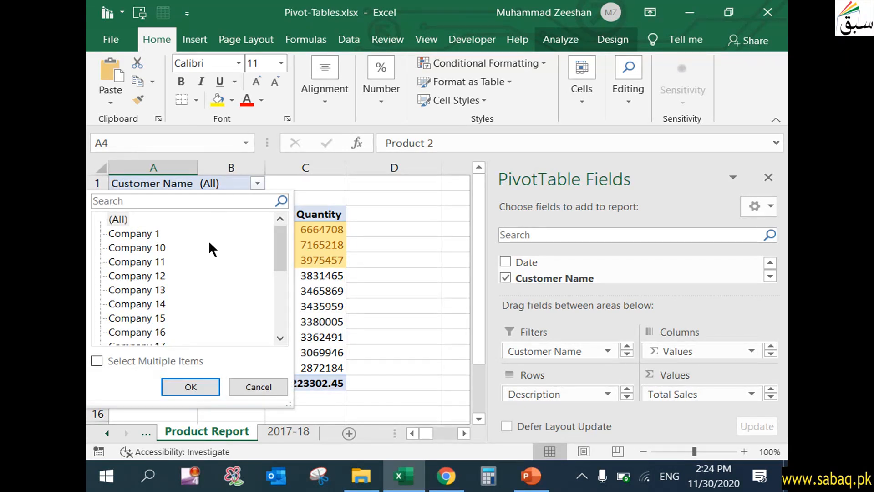
left_click(123, 246)
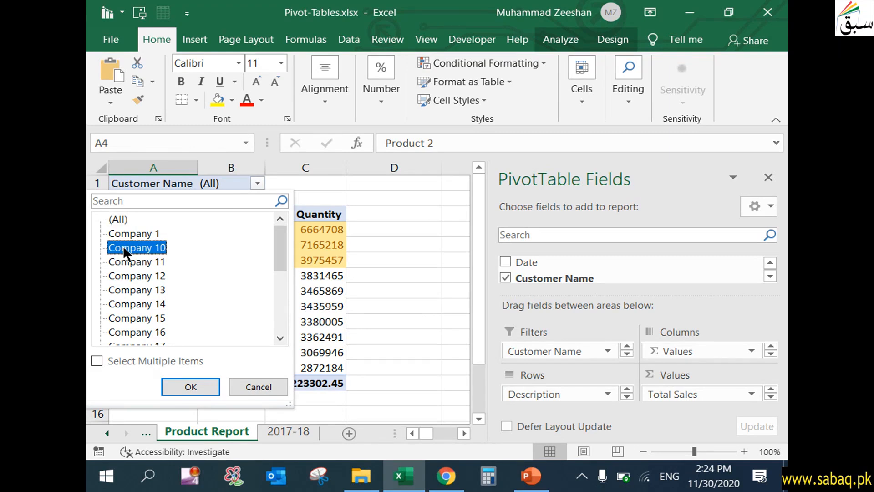
left_click(206, 385)
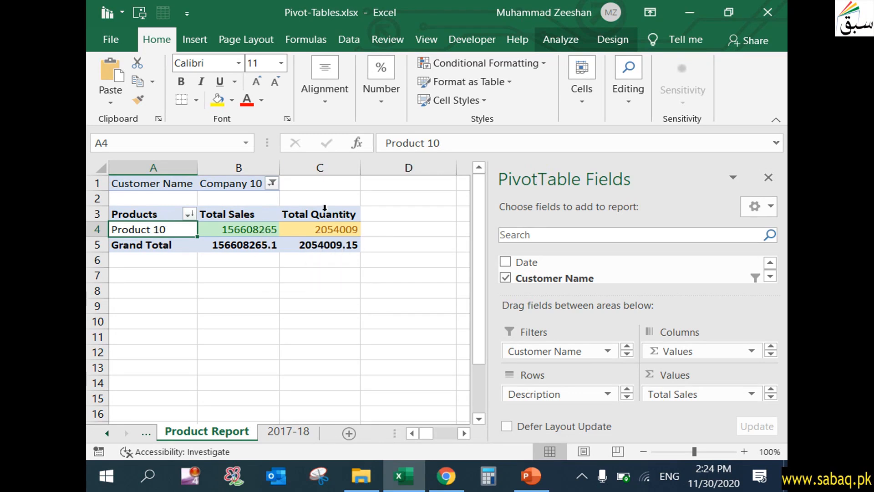
- Filter the report by customer to show both Company 10 and Company 13 using multiple selection
left_click(271, 183)
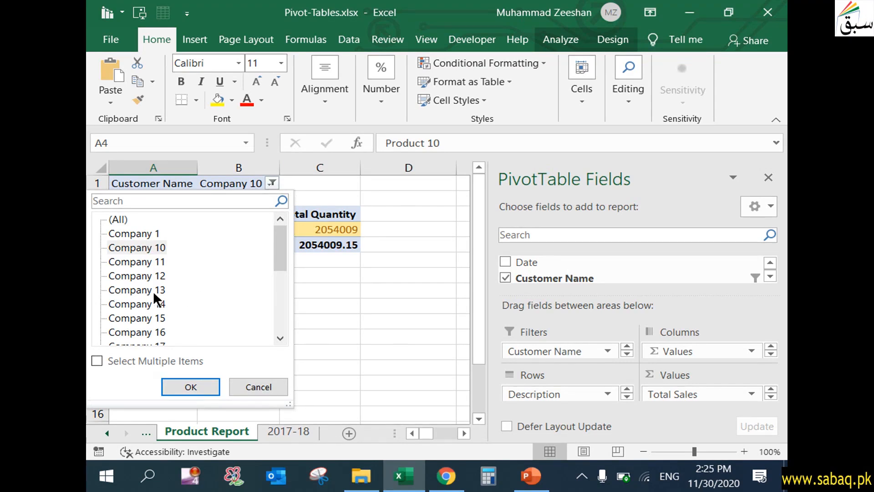
left_click(96, 361)
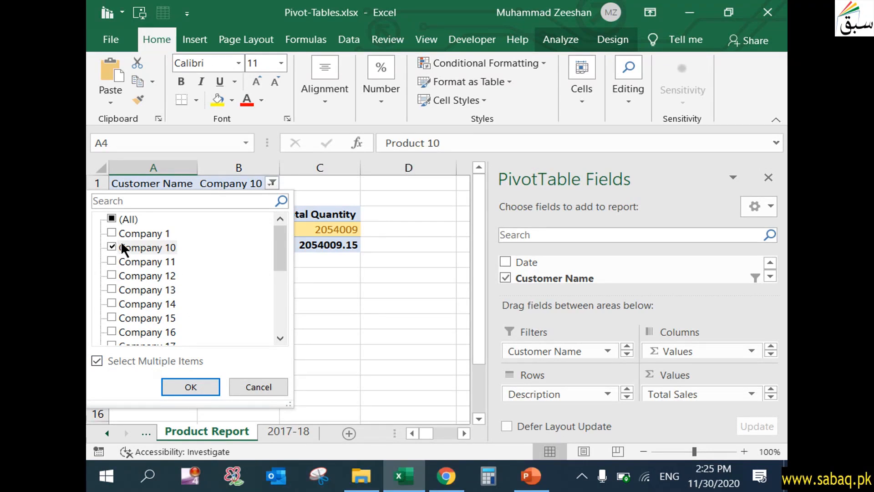
left_click(108, 288)
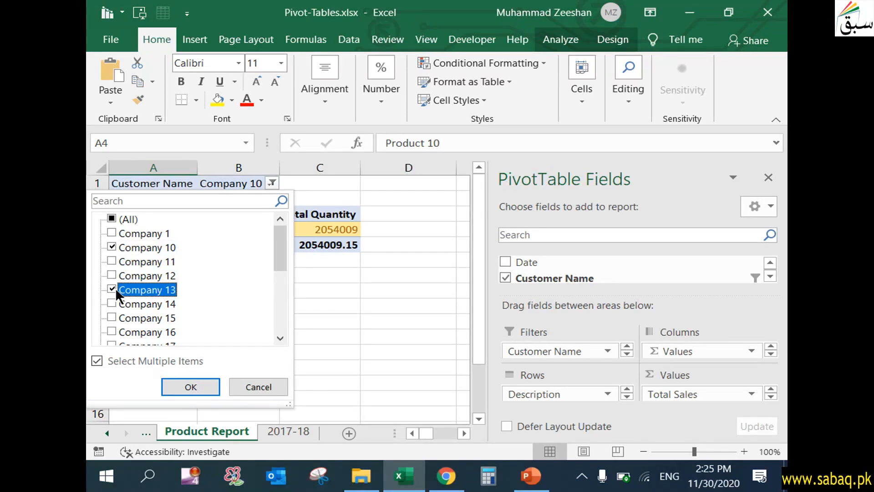
left_click(190, 386)
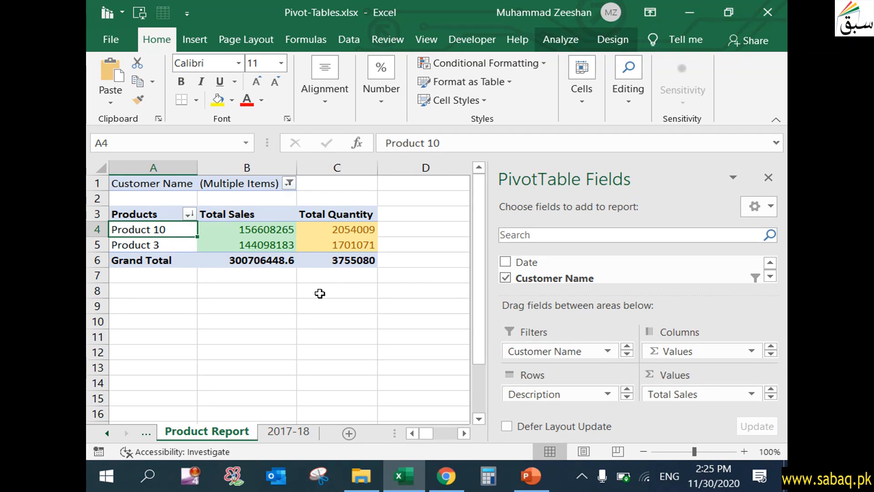
- Clear the customer filter so the report includes all companies again
left_click(289, 183)
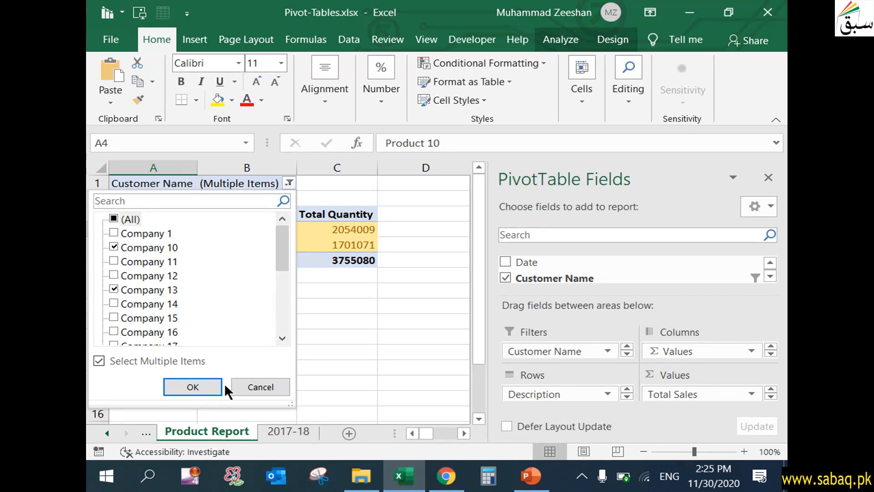
left_click(114, 228)
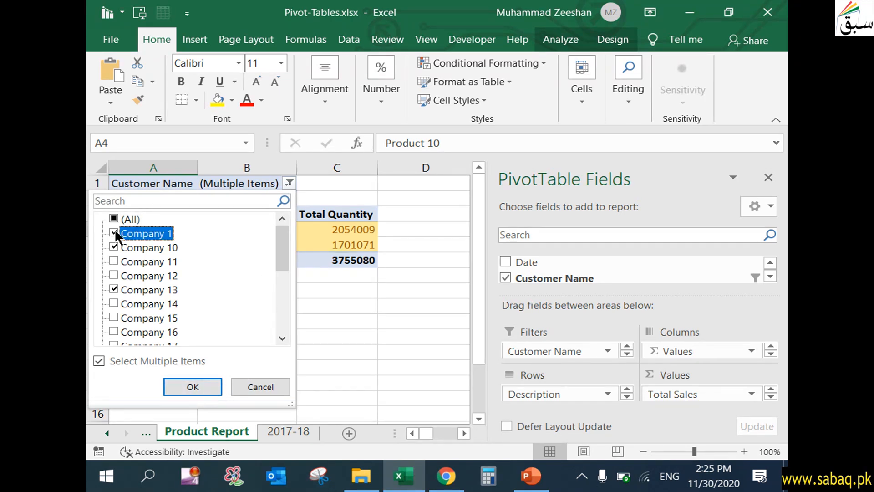
left_click(113, 218)
left_click(185, 383)
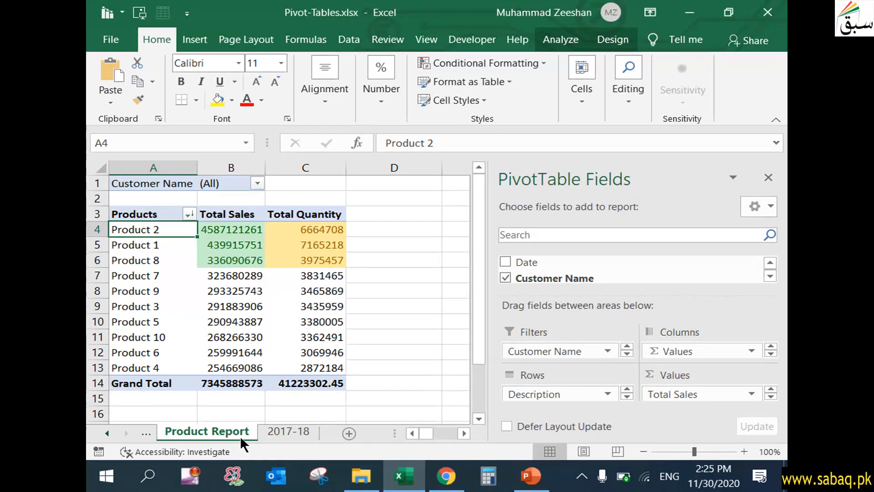
- Create a new pivot table in a new worksheet from the 2017-18 data table
left_click(281, 432)
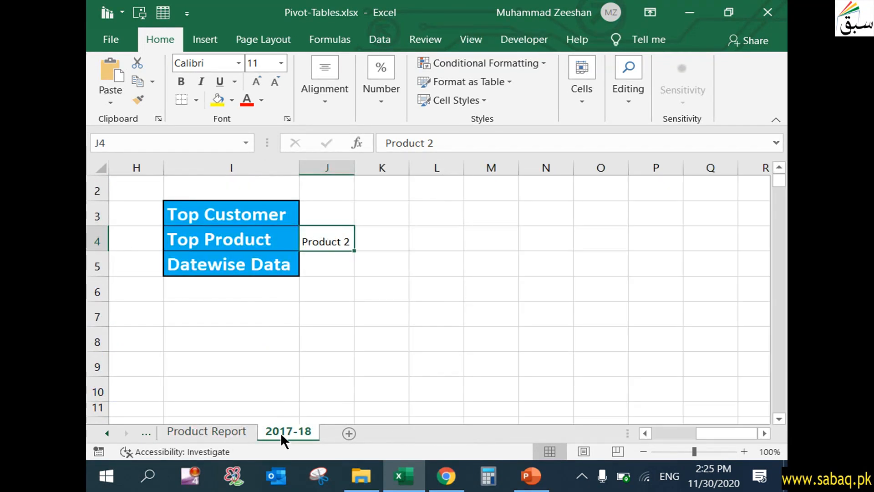
left_click_drag(700, 435, 561, 425)
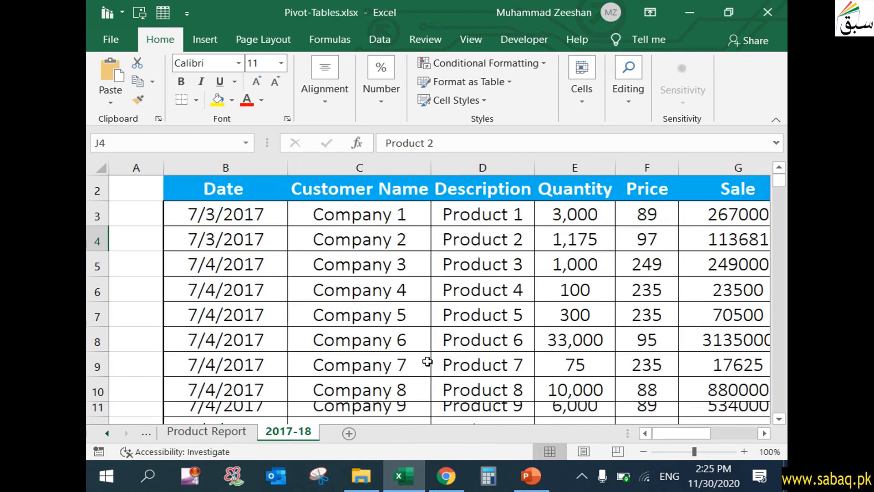
scroll(431, 349, "up", 1)
scroll(431, 348, "down", 1)
scroll(430, 348, "up", 1)
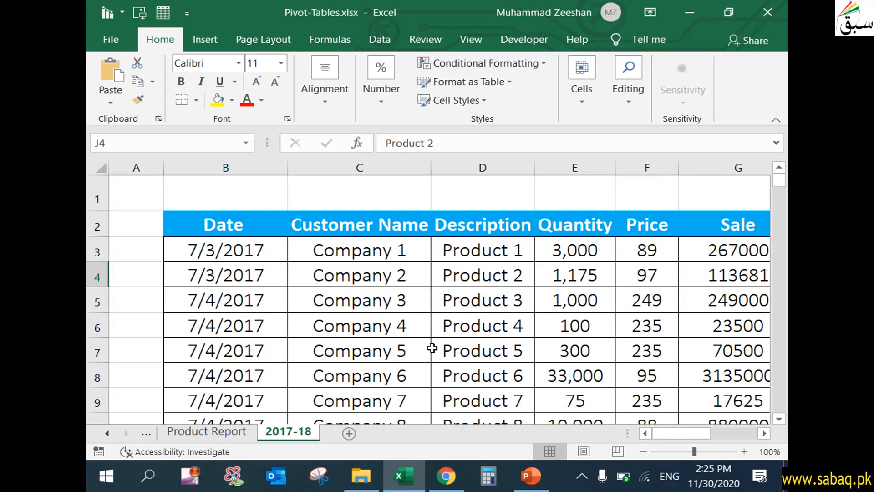
left_click(409, 248)
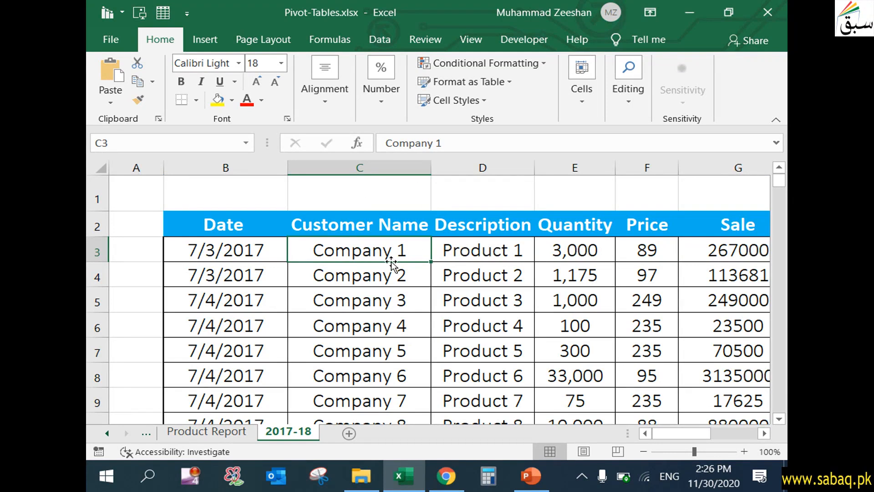
left_click(199, 41)
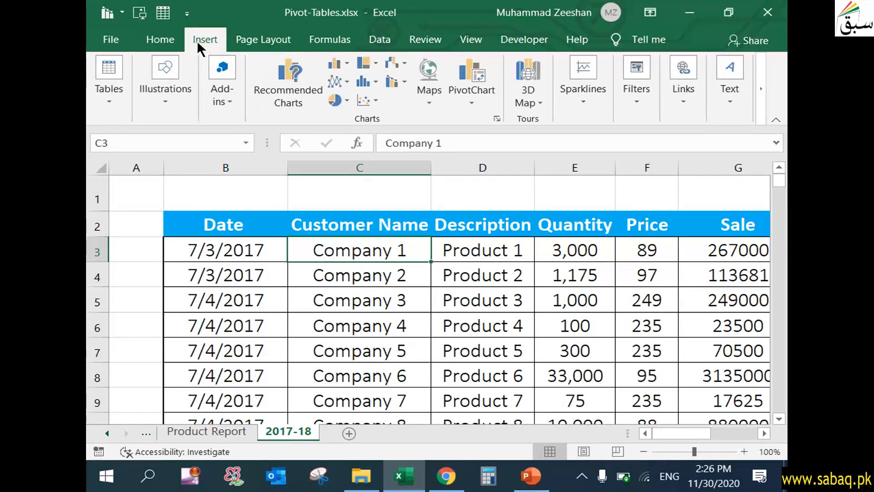
left_click(116, 111)
left_click(120, 154)
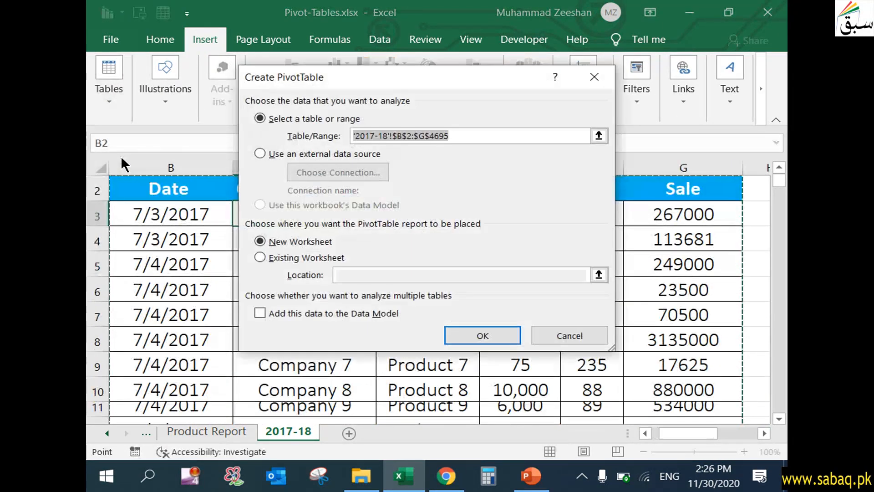
left_click(473, 336)
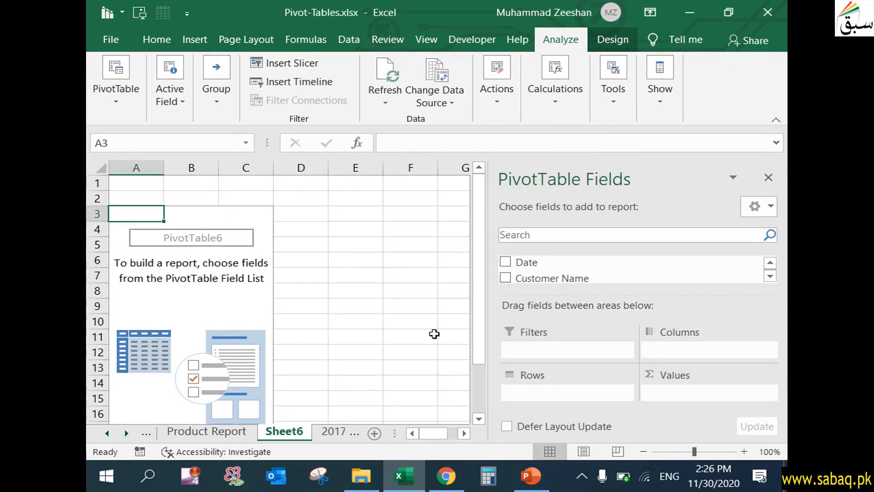
- Add the Date field to the rows and expand the year and quarter groupings to inspect them
left_click(506, 262)
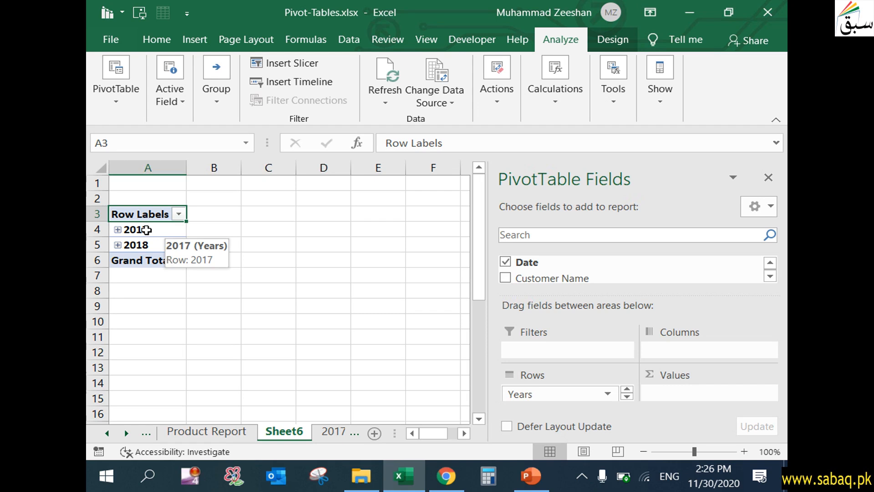
left_click(117, 230)
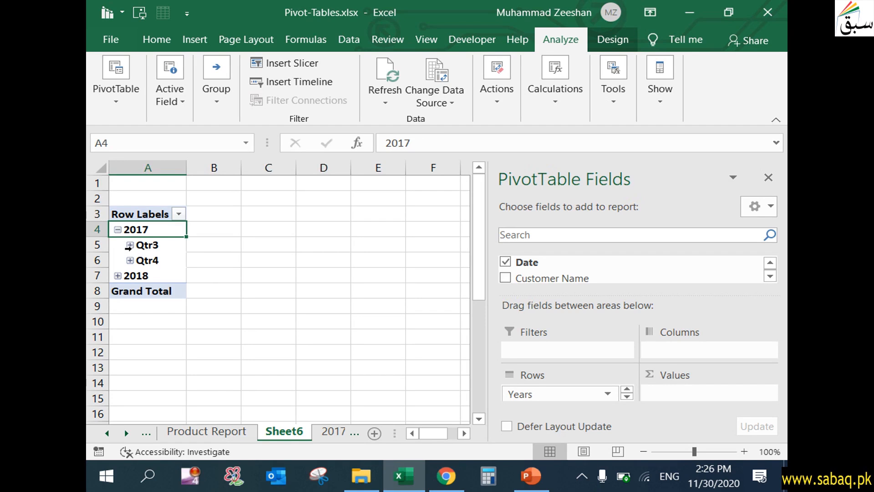
left_click(130, 244)
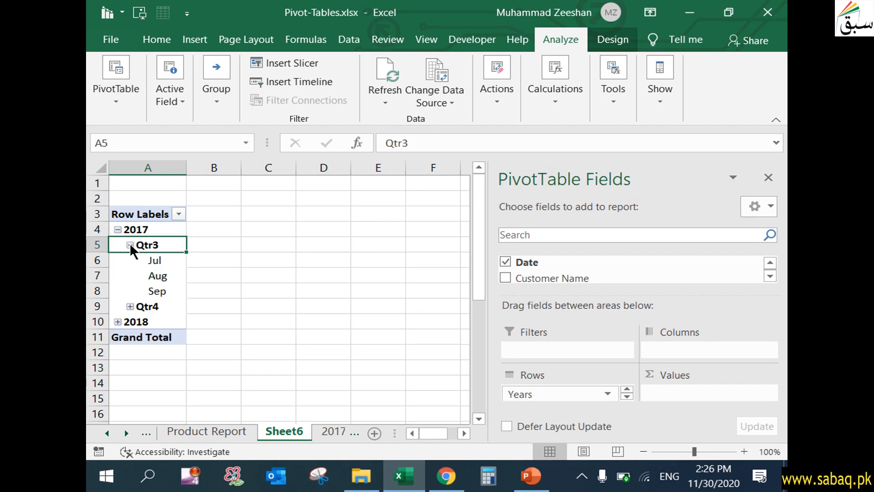
left_click(130, 306)
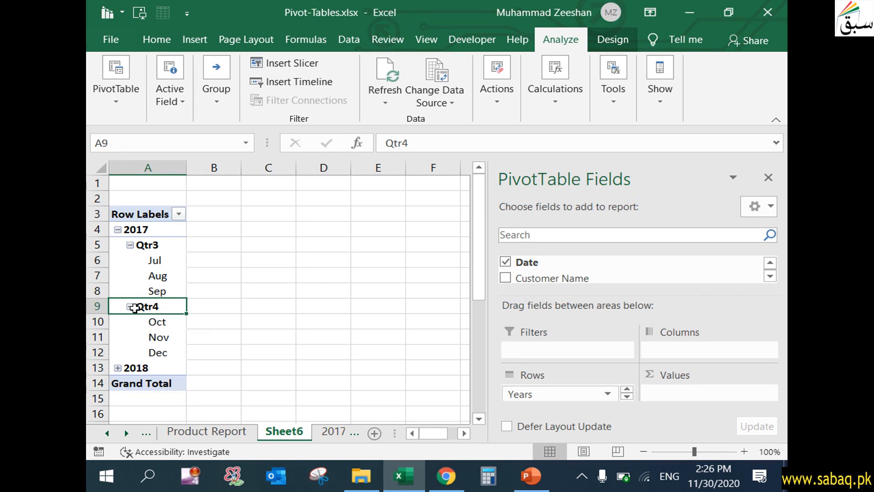
left_click(130, 306)
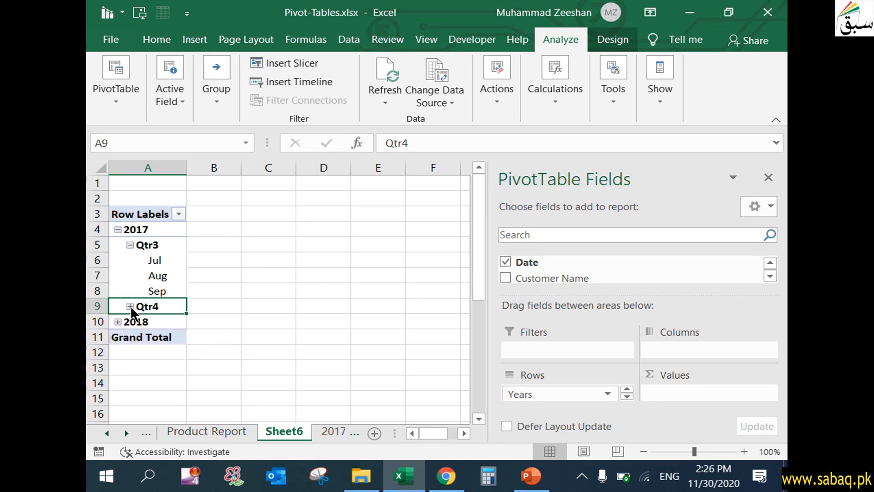
left_click(130, 244)
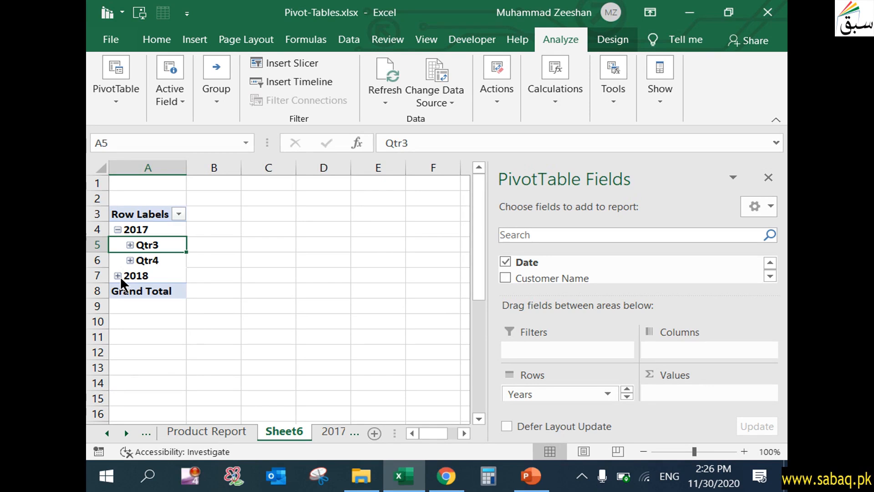
left_click(121, 228)
left_click(118, 243)
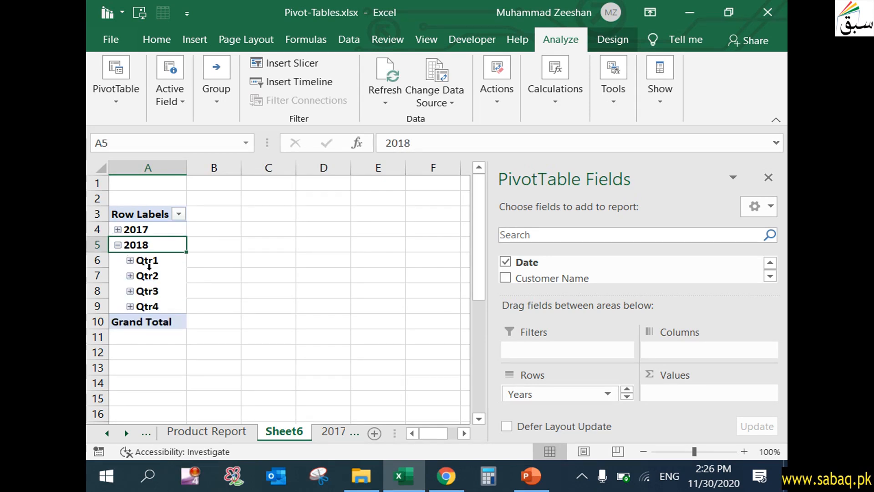
left_click(132, 259)
left_click(132, 259)
left_click(117, 244)
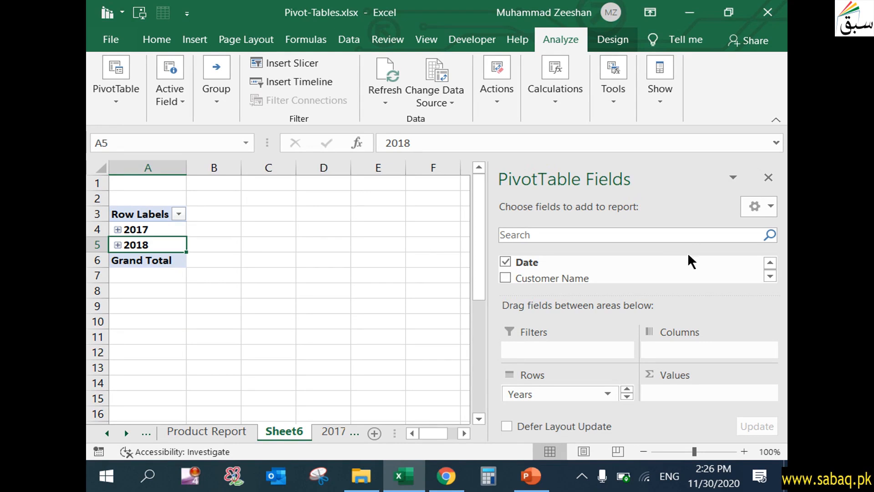
- Remove the Quarters field from the rows and expand 2017 and 2018 to show months
left_click(770, 276)
left_click(771, 276)
left_click(771, 276)
left_click(770, 277)
left_click(770, 276)
left_click(770, 263)
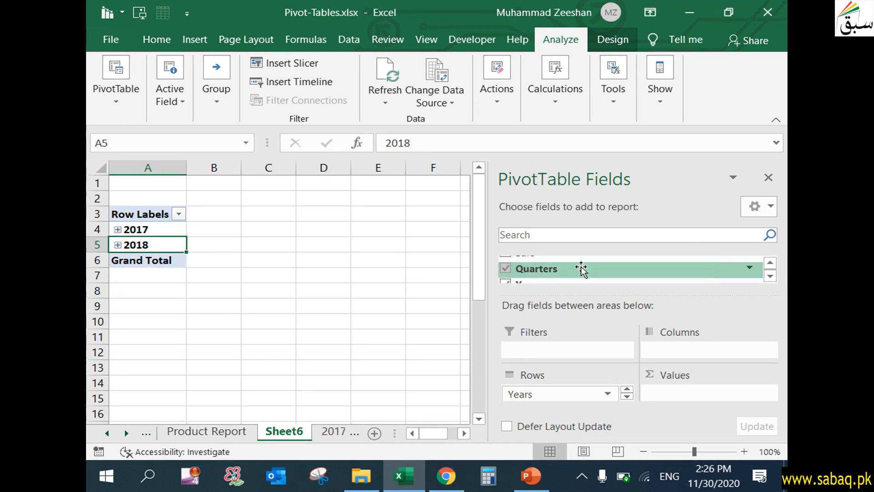
left_click(504, 268)
left_click(117, 229)
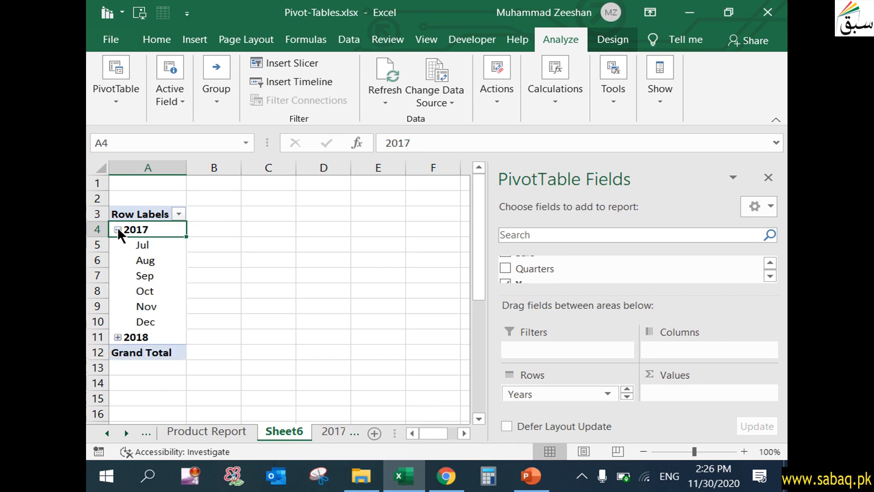
left_click(119, 337)
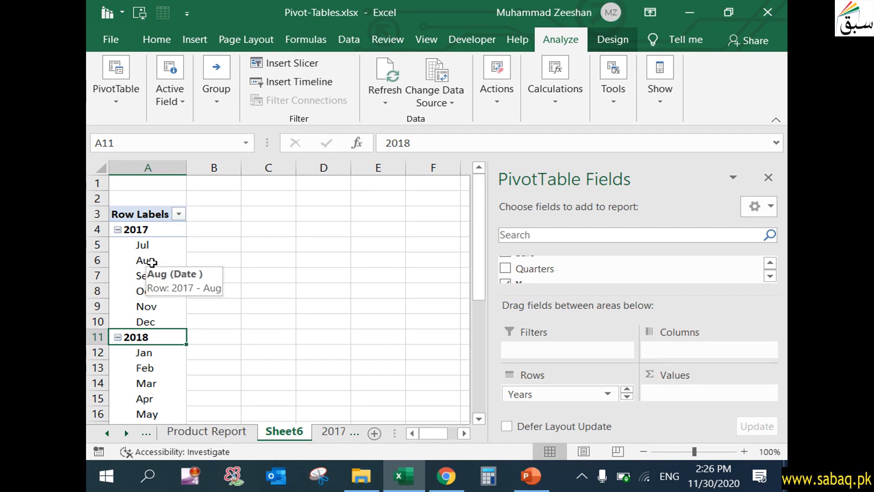
- Add the Sale field to the pivot table's values
left_click(770, 276)
left_click(769, 275)
left_click(770, 276)
left_click(769, 263)
left_click(769, 264)
left_click(769, 264)
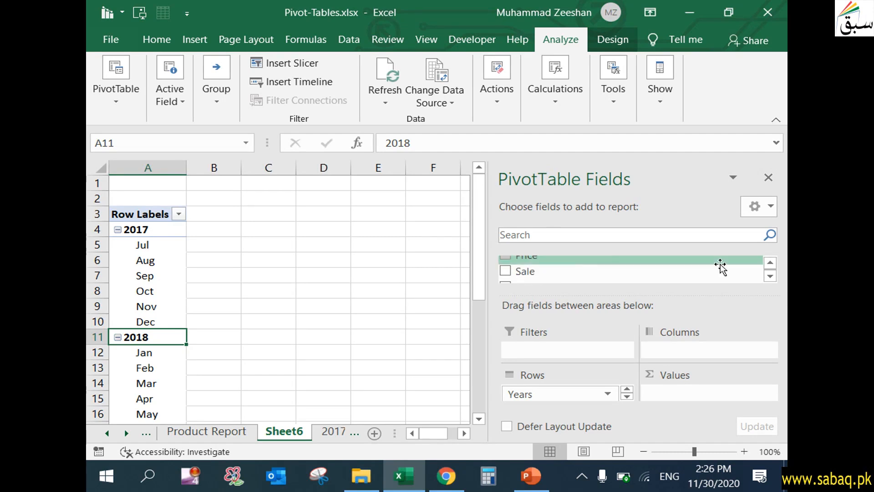
left_click(505, 271)
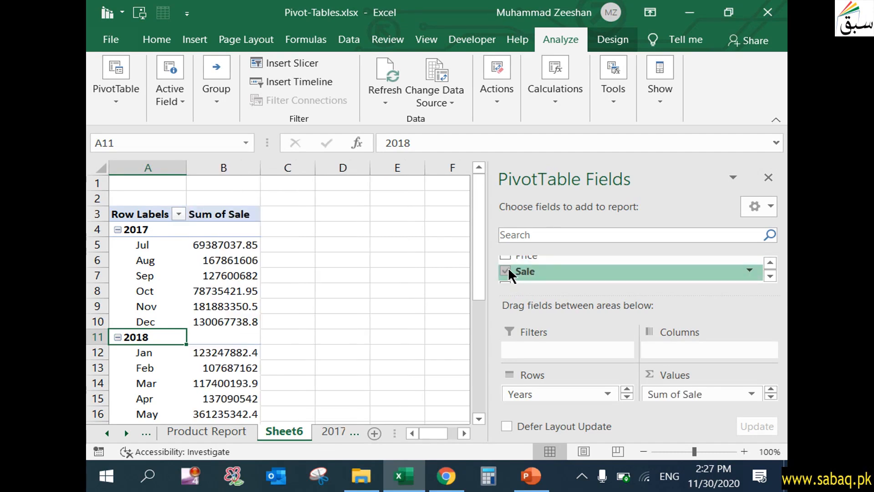
- Review the monthly sales totals for 2017 and 2018 through to the grand total
left_click(366, 277)
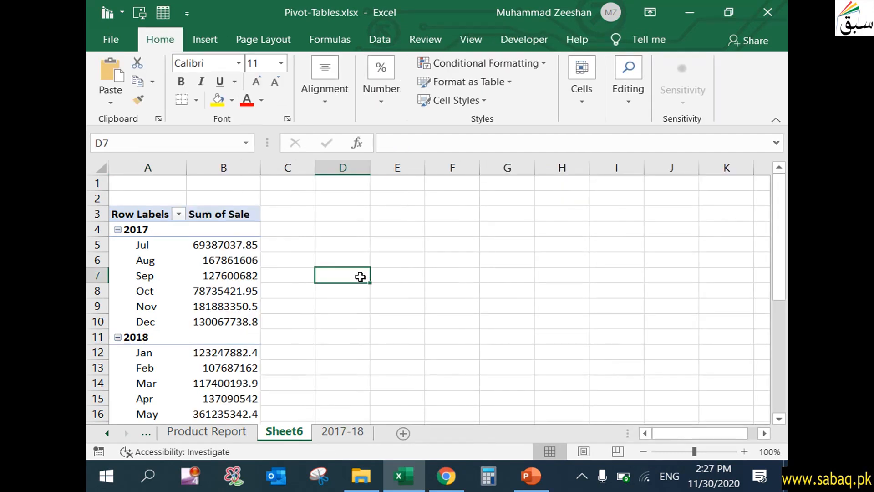
left_click(244, 241)
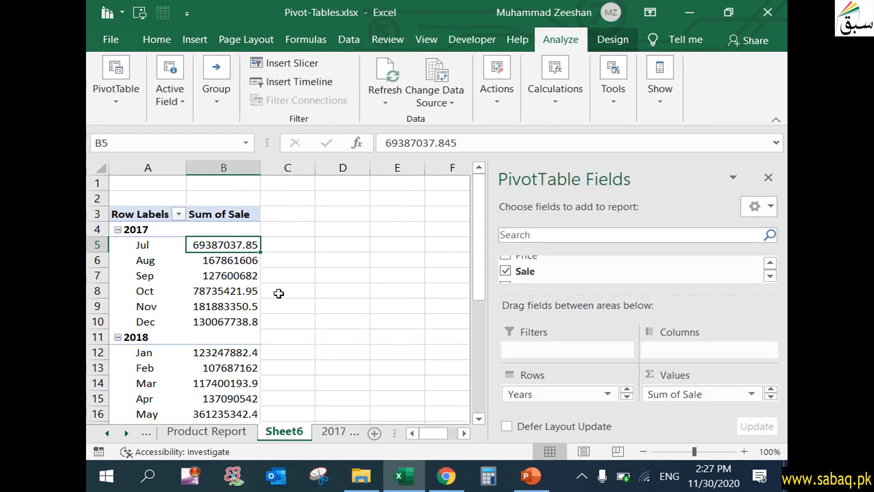
left_click(190, 322)
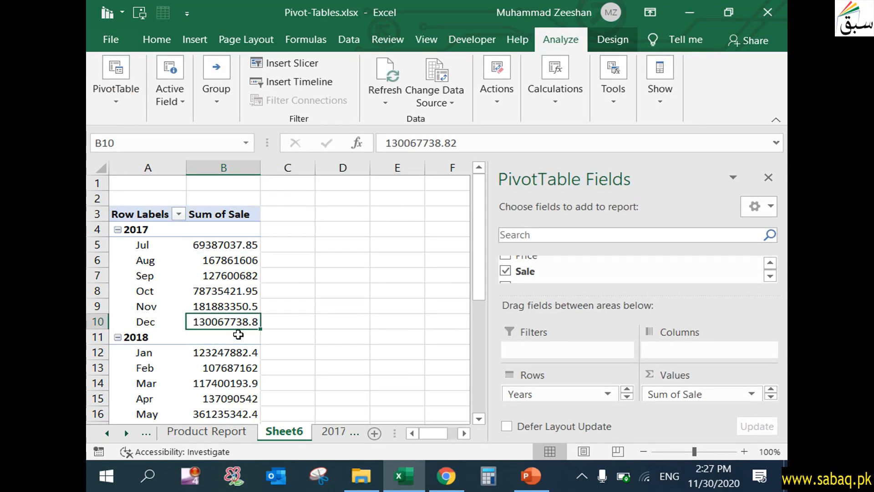
scroll(252, 322, "down", 2)
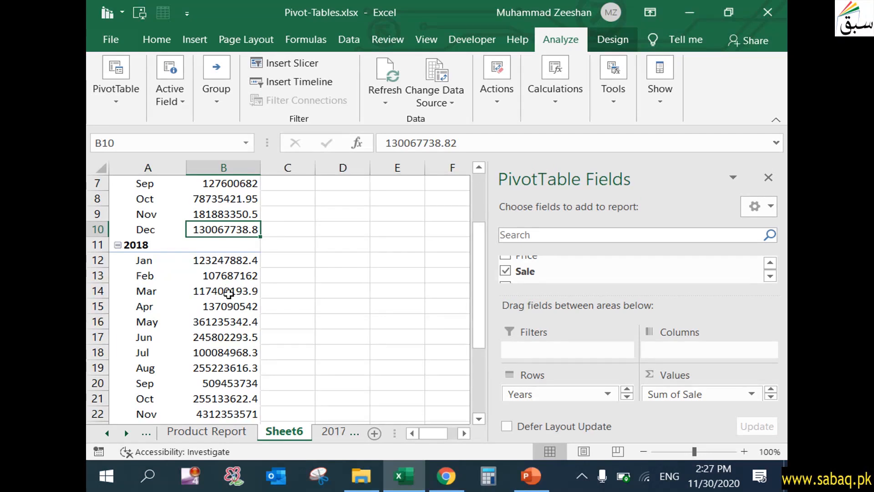
scroll(229, 293, "down", 1)
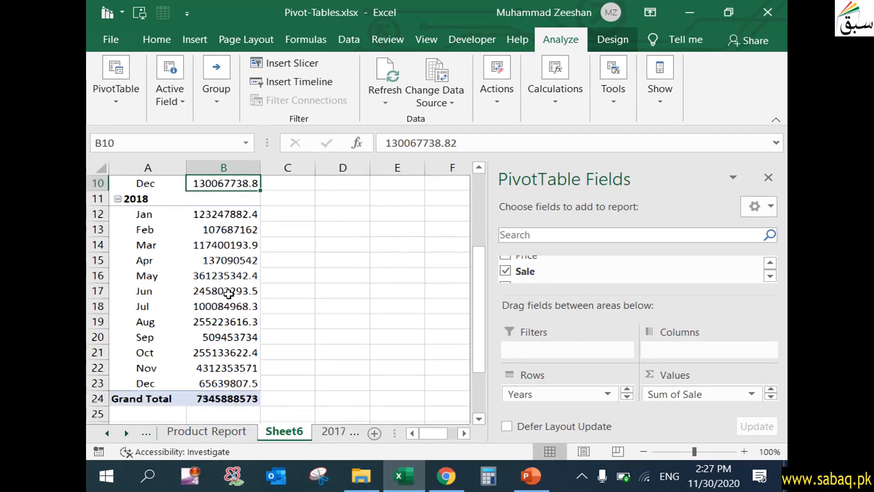
left_click(236, 395)
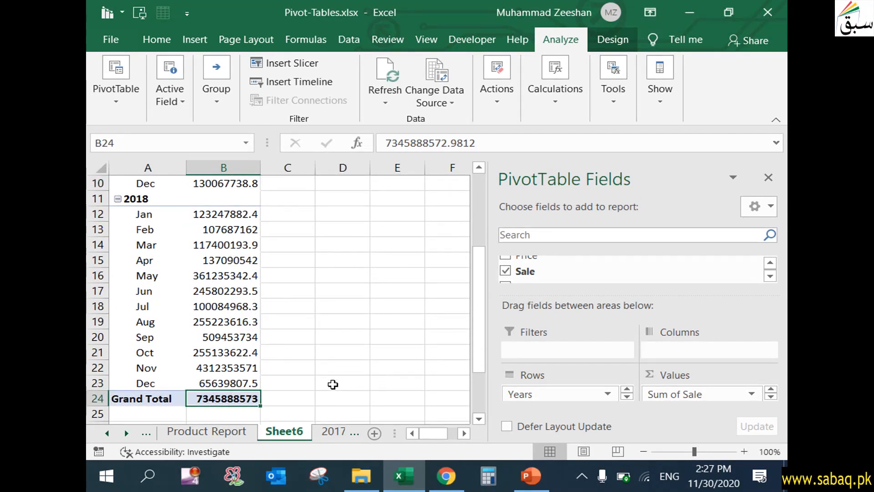
scroll(328, 364, "up", 3)
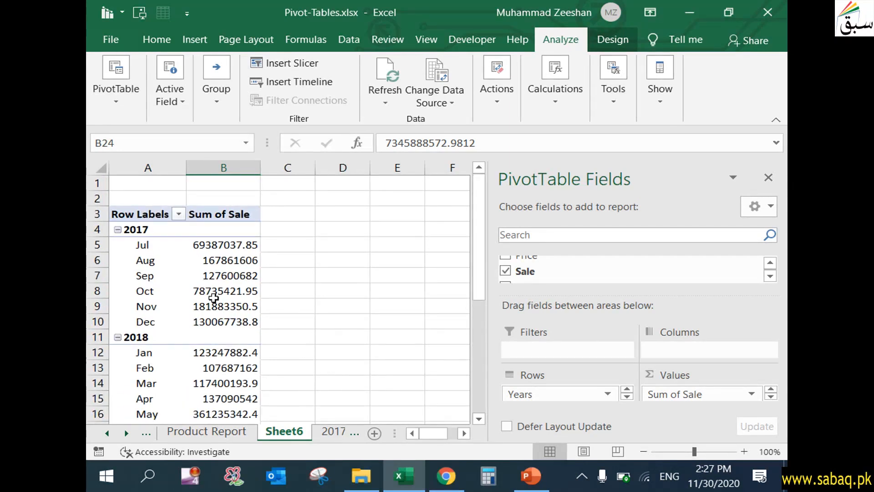
left_click(153, 276)
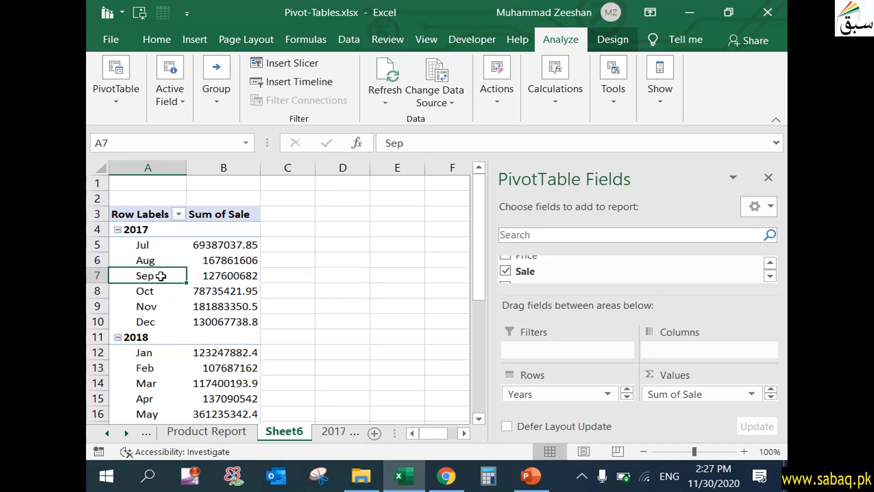
- Change the pivot table's Sale value field to summarize by Average instead of Sum
mouse_move(240, 278)
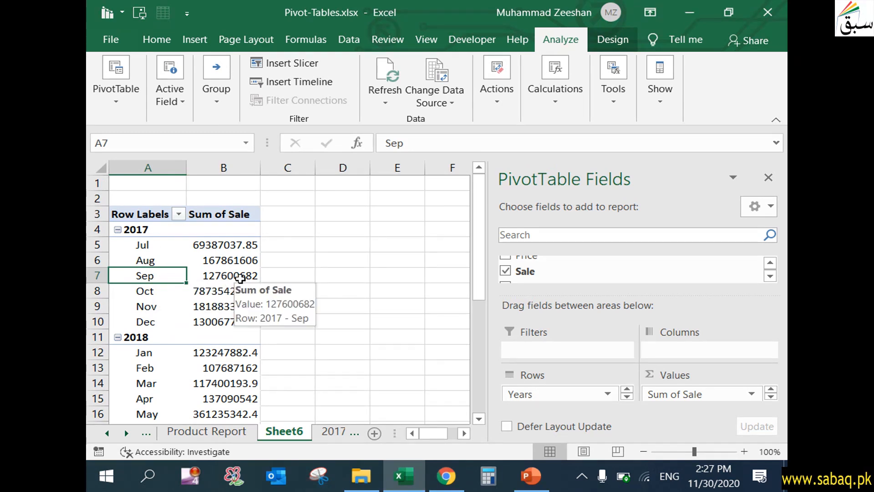
left_click(241, 213)
double_click(247, 211)
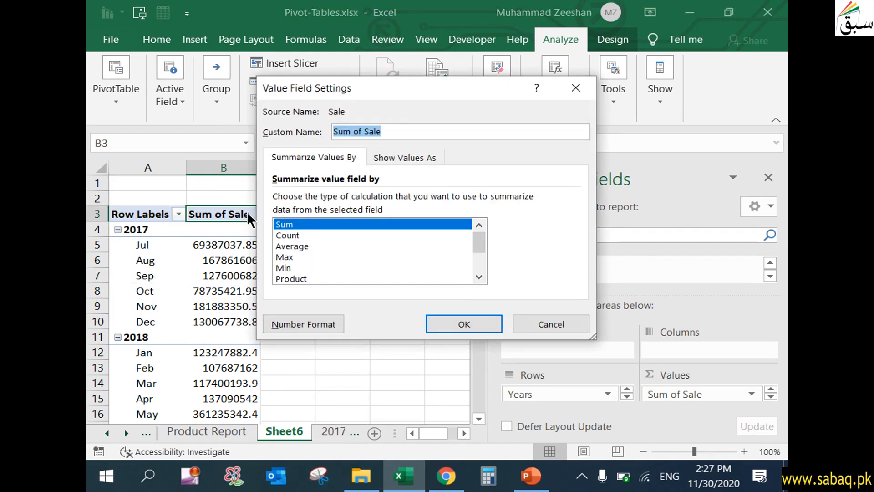
left_click(296, 246)
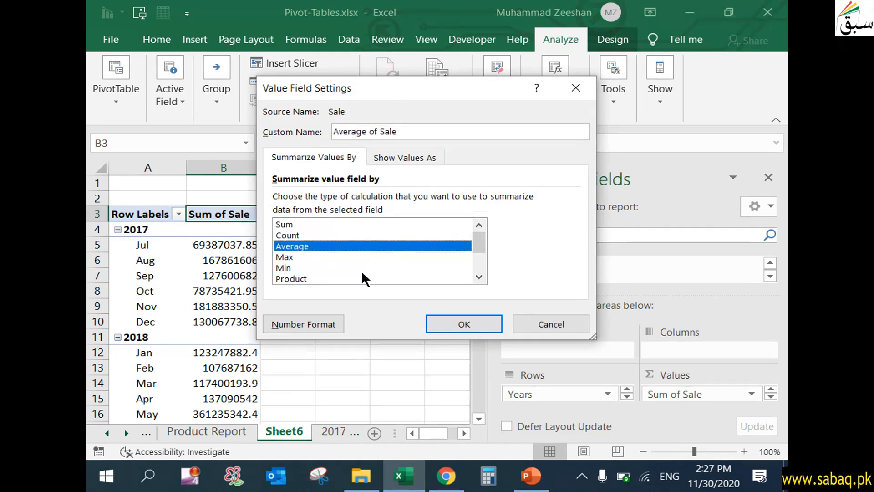
left_click(459, 318)
left_click(416, 320)
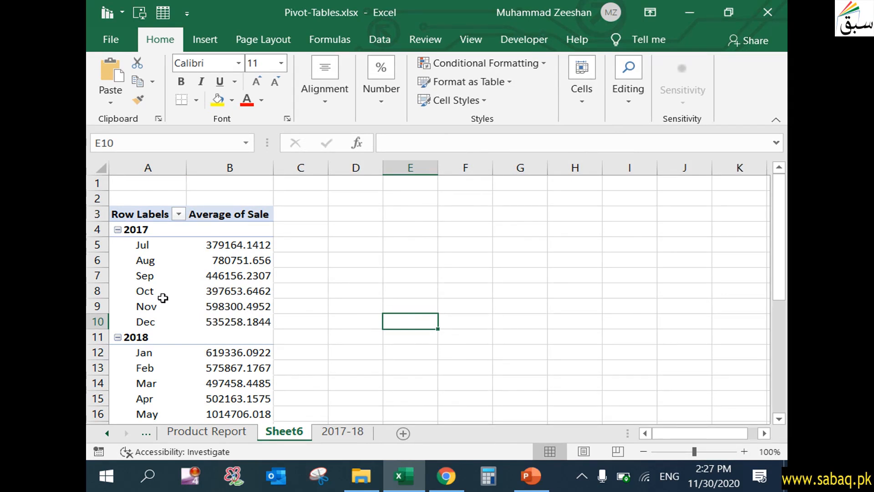
- Rename the pivot table's sheet to "Datewise Report"
mouse_move(245, 294)
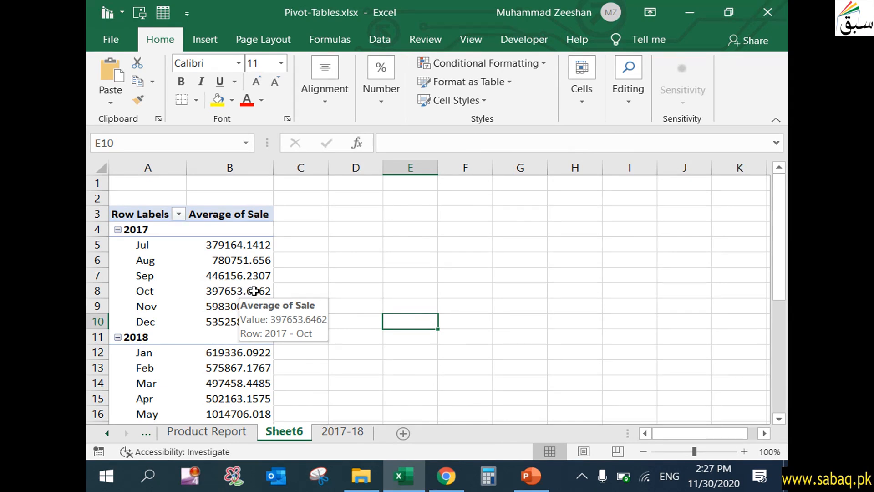
right_click(286, 429)
left_click(360, 282)
key("BackSpace")
type("Date")
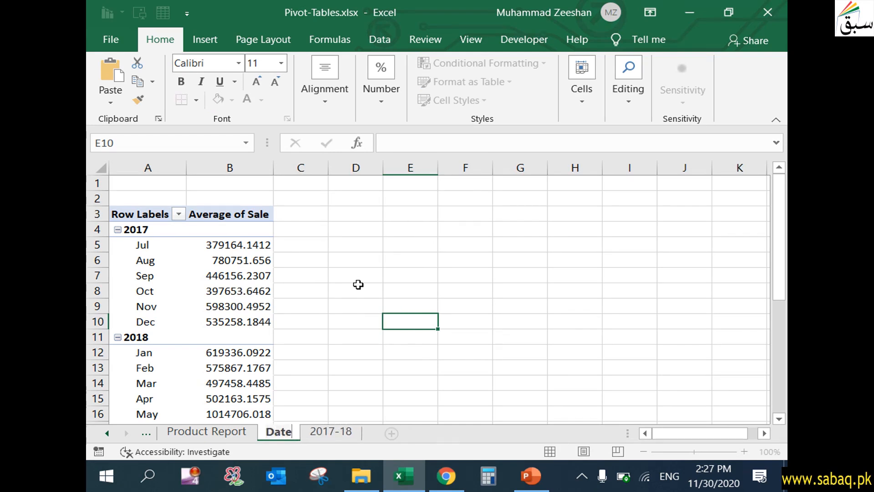
type("wise R")
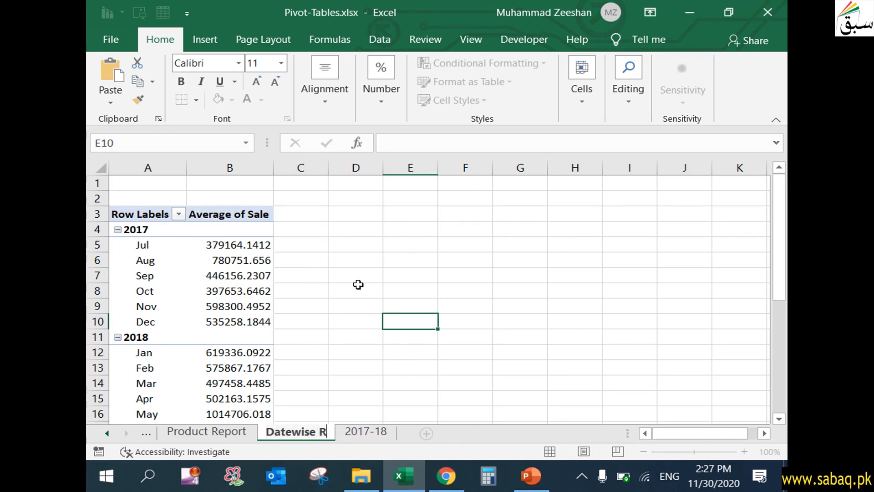
type("eport")
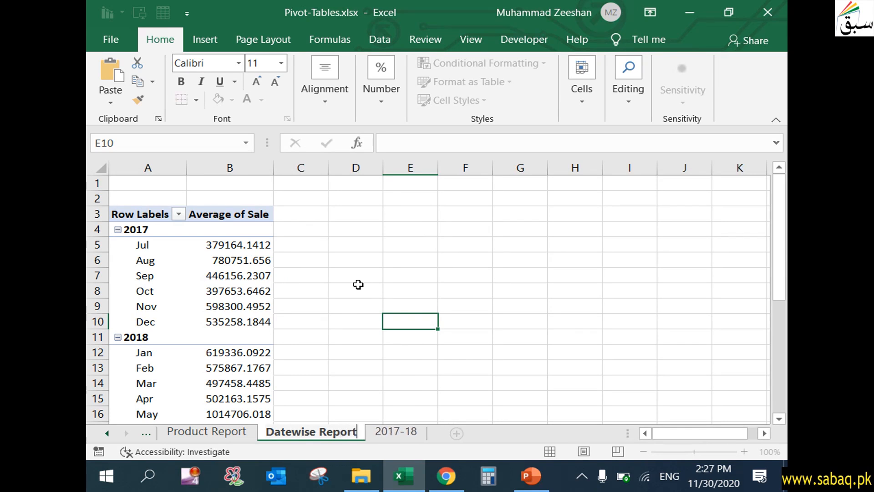
key("Return")
- Look through the workbook's sheets, then switch to the PowerPoint presentation
left_click(406, 432)
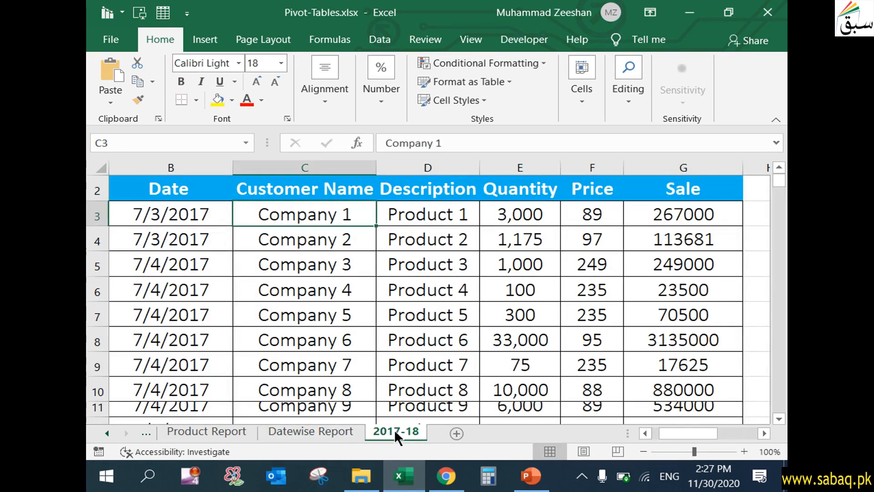
left_click(317, 431)
left_click(214, 433)
left_click(145, 430)
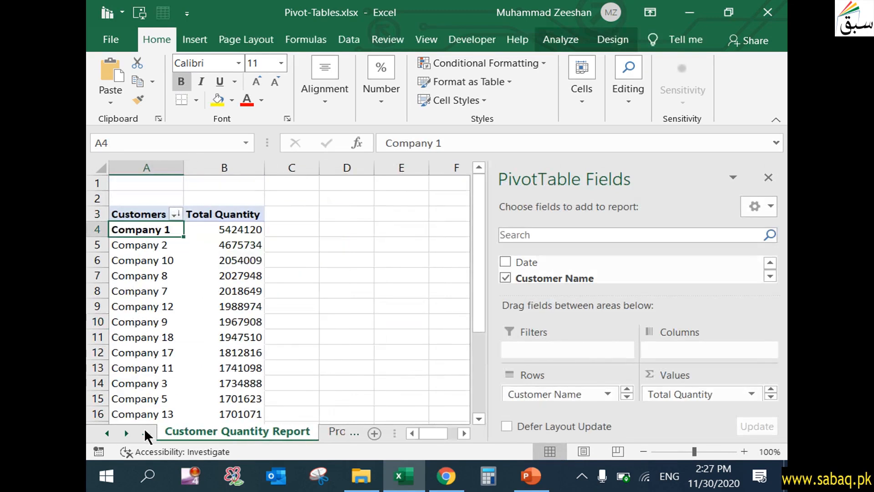
left_click(145, 431)
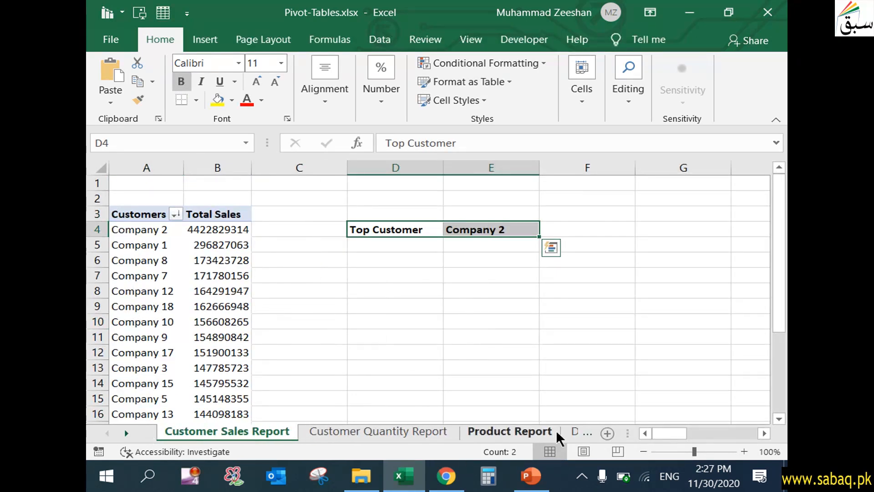
left_click(585, 431)
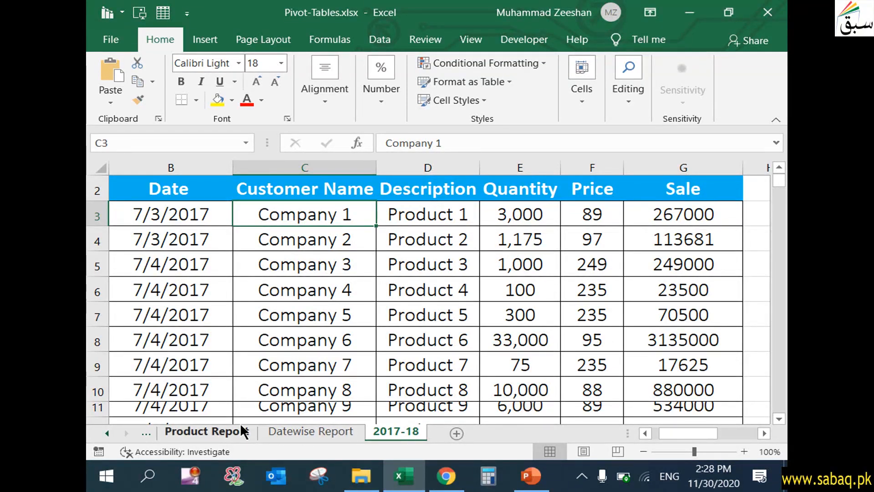
left_click(531, 476)
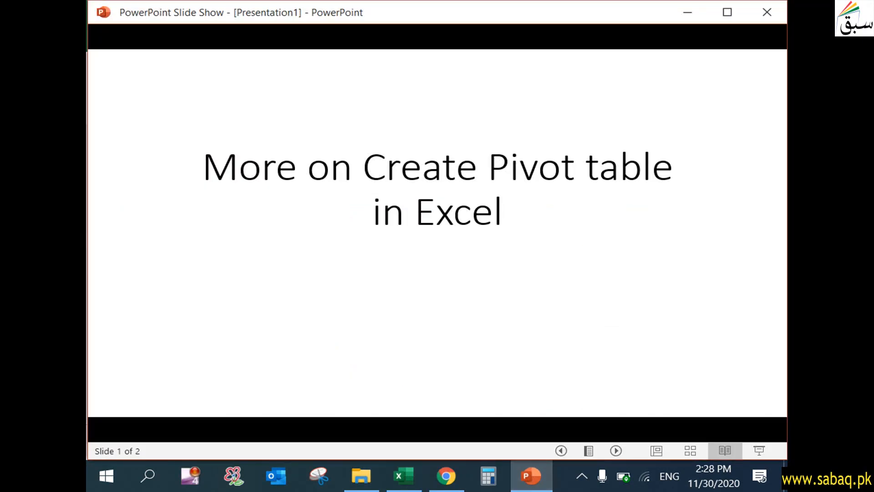